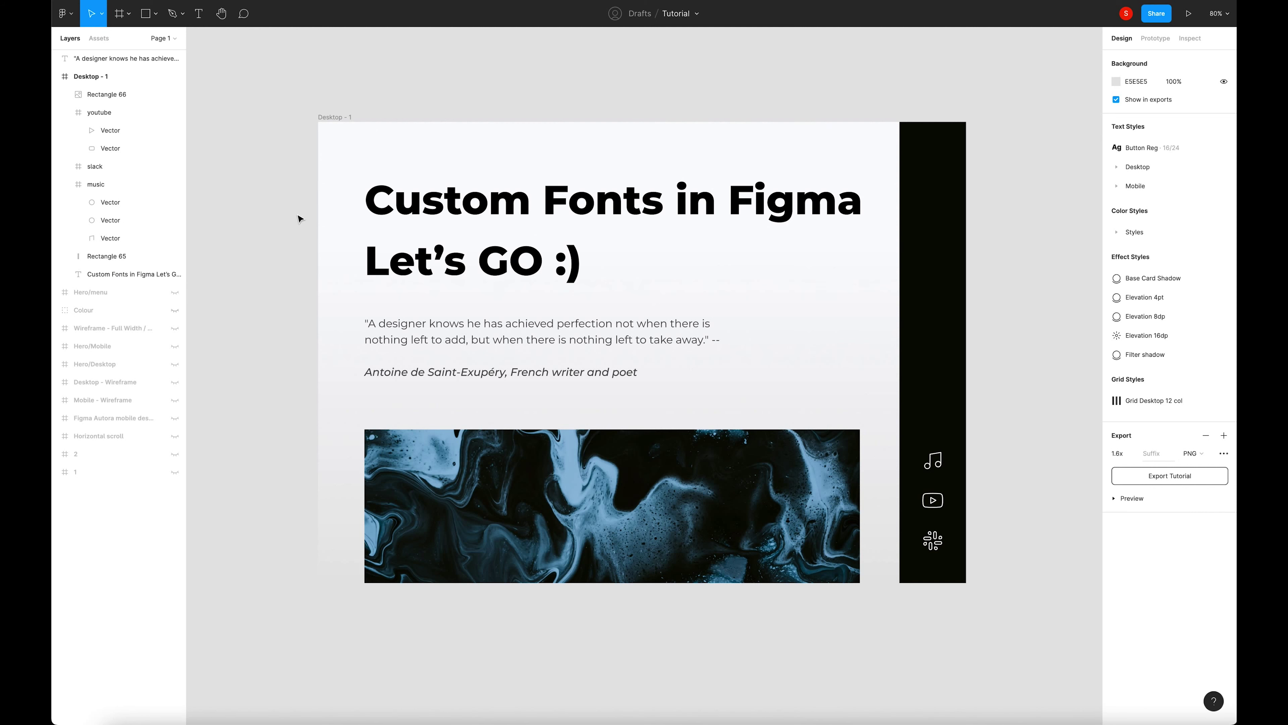
Undo the heading text edits until it reads "Hello, I am Designer".
{"action": "key", "text": "super+z"}
{"action": "key", "text": "super+z"}
{"action": "key", "text": "super+z"}
{"action": "key", "text": "super+z"}
{"action": "key", "text": "super+z"}
{"action": "key", "text": "super+z"}
{"action": "key", "text": "super+z"}
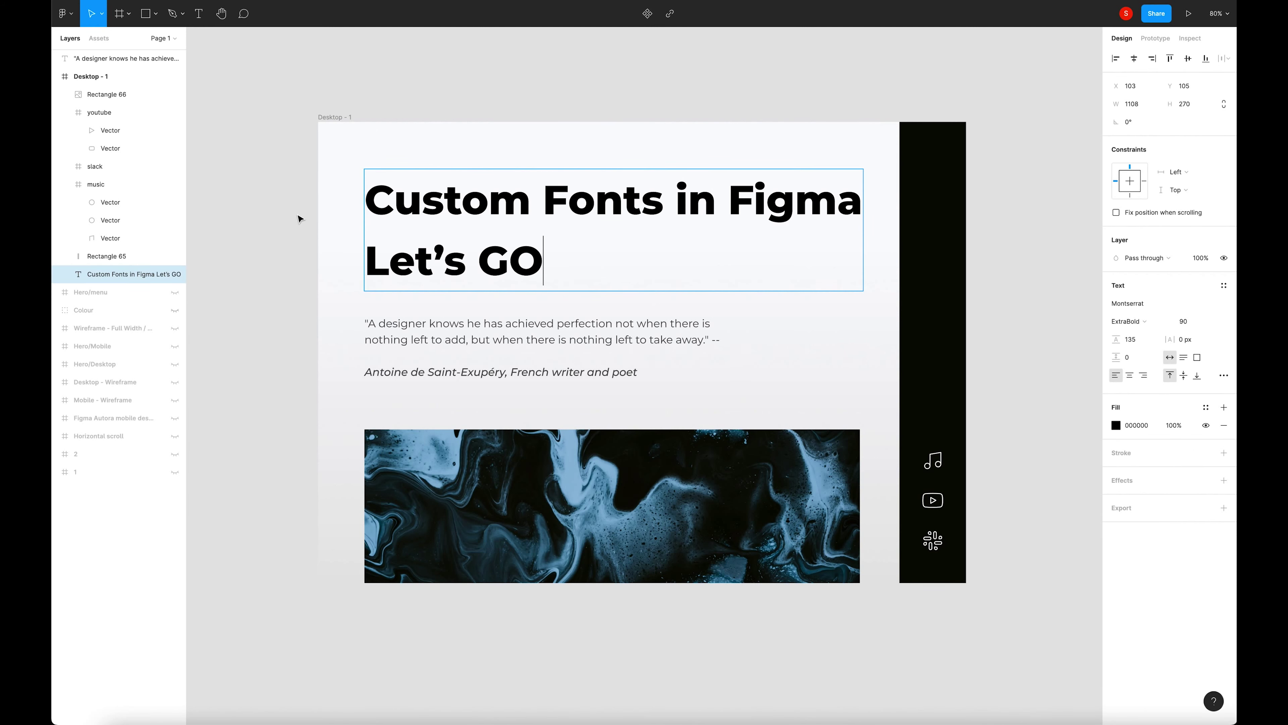
{"action": "key", "text": "super+z"}
{"action": "key", "text": "super+z"}
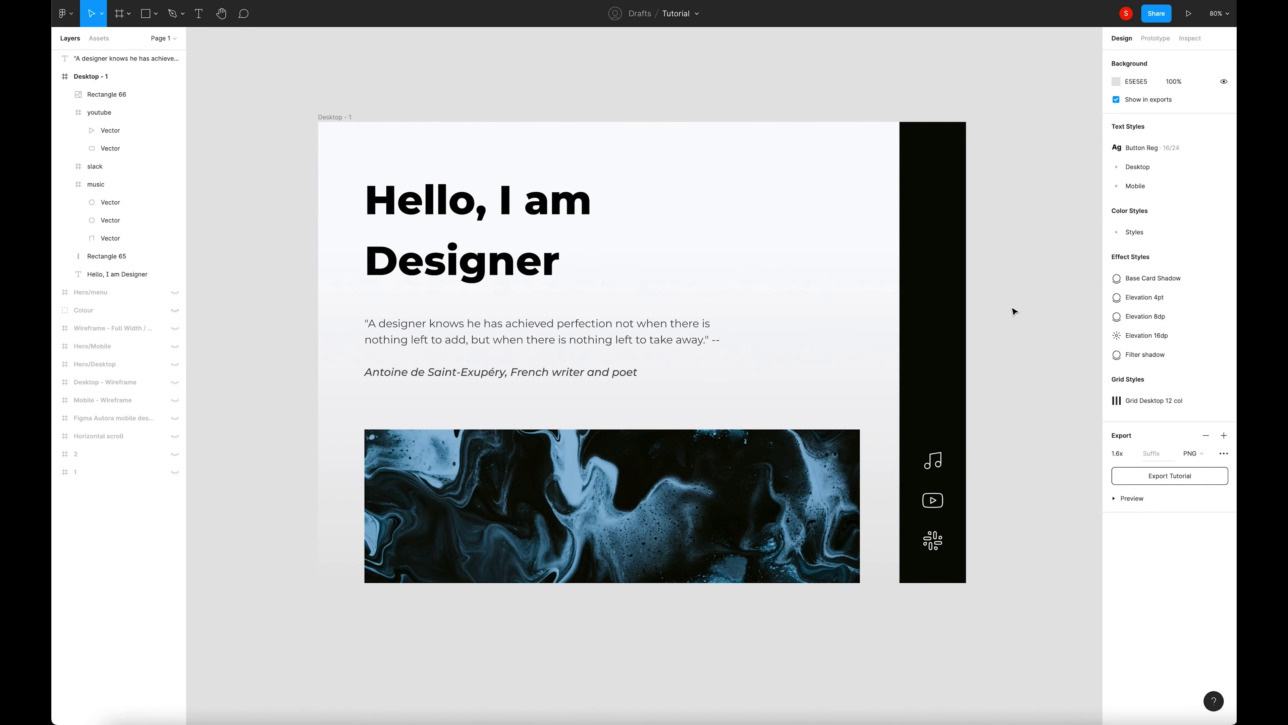
Try to set the font of the "Hello, I am Designer" heading to "Clad", and deselect the heading.
{"action": "left_click", "coordinate": [523, 199]}
{"action": "left_click", "coordinate": [1153, 307]}
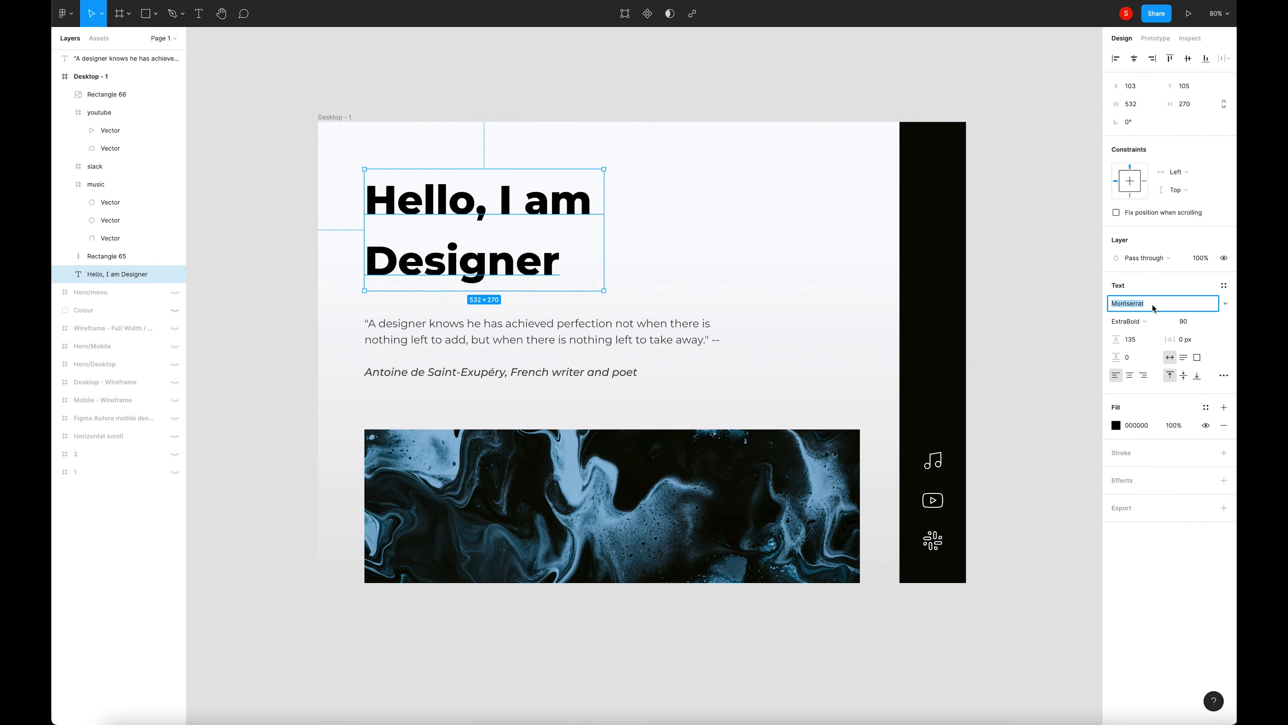
{"action": "type", "text": "Clad"}
{"action": "key", "text": "Return"}
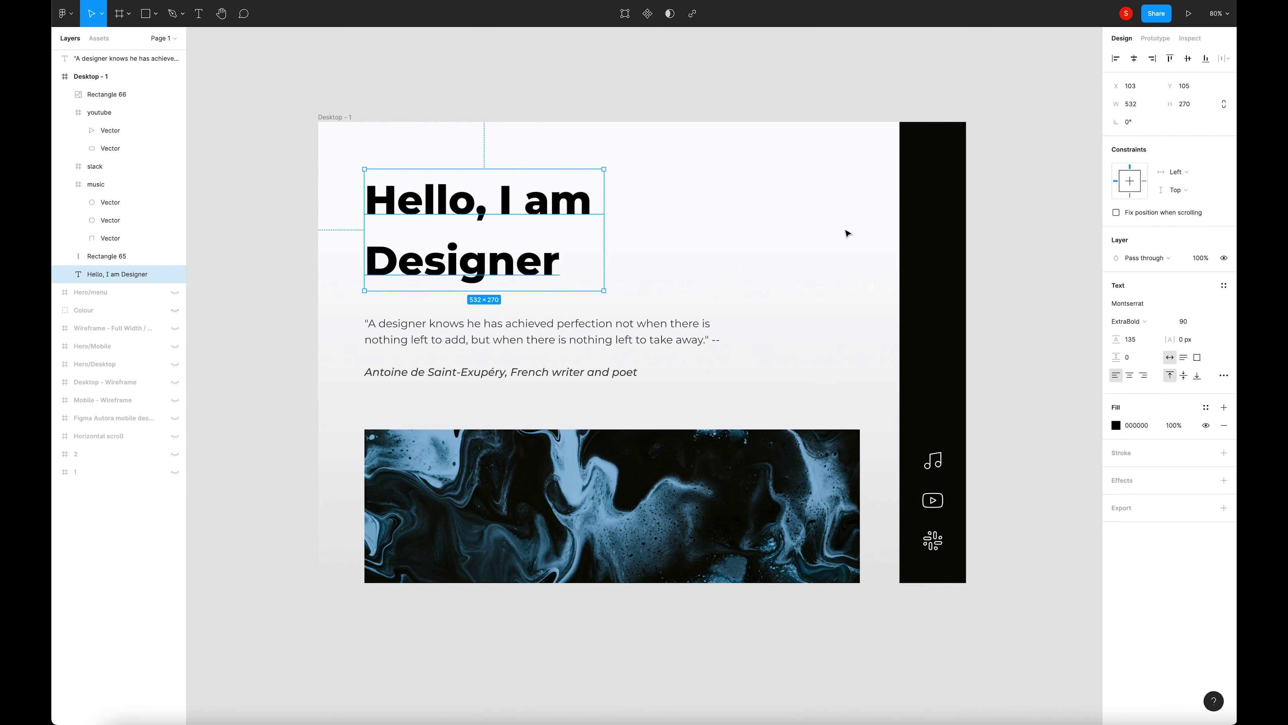
{"action": "left_click", "coordinate": [845, 235]}
Switch to the Fontshare site in the browser and clear the font search to browse the full catalogue.
{"action": "key", "text": "super+Tab"}
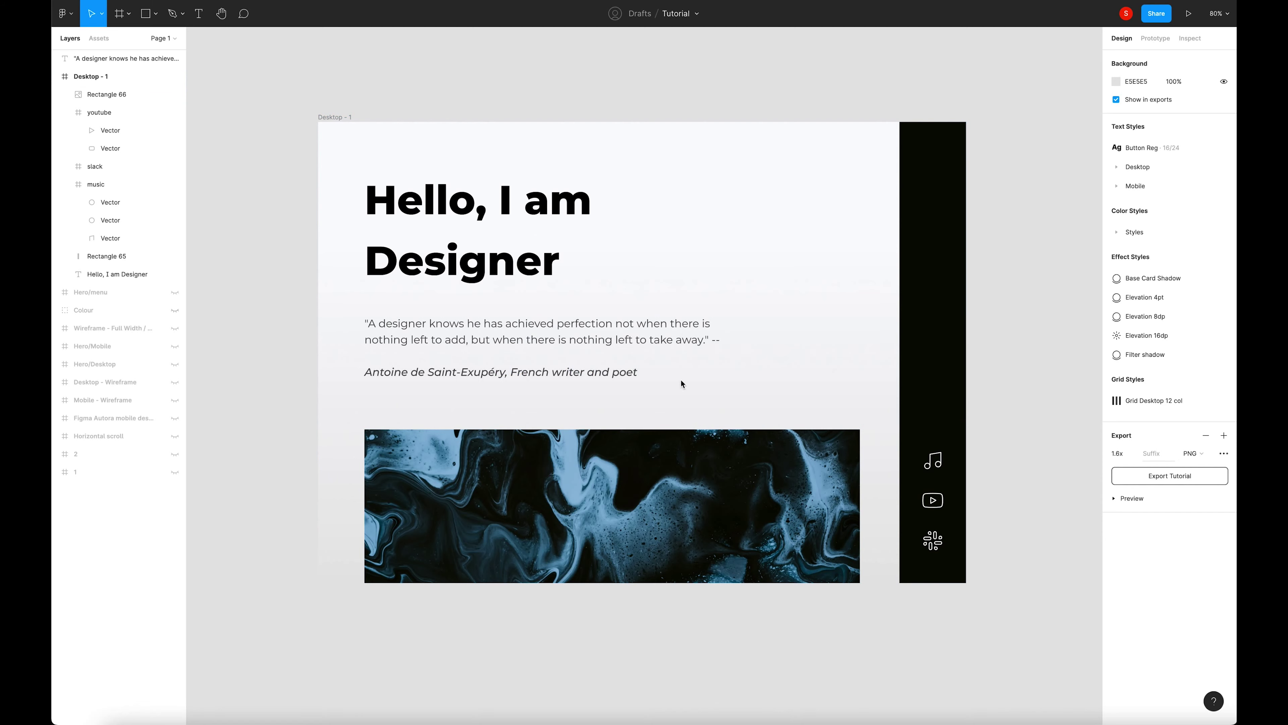
{"action": "key", "text": "super+Tab"}
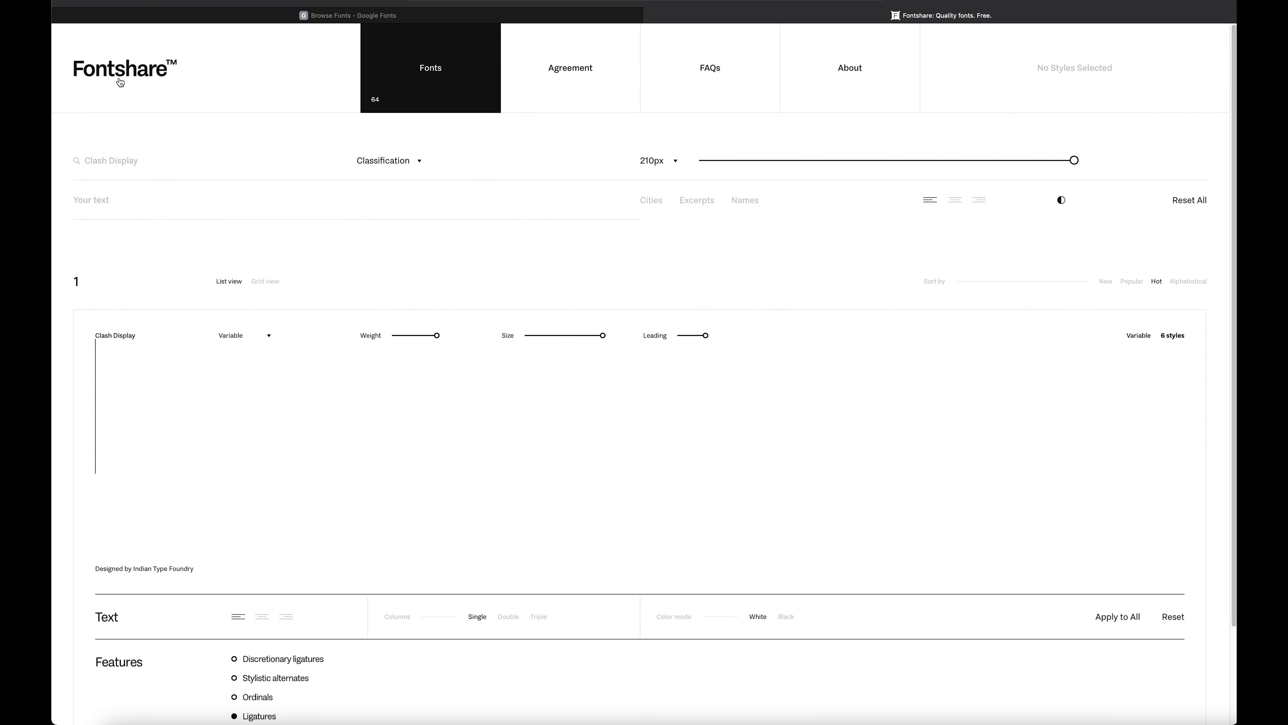
{"action": "left_click", "coordinate": [142, 160]}
{"action": "key", "text": "super+a"}
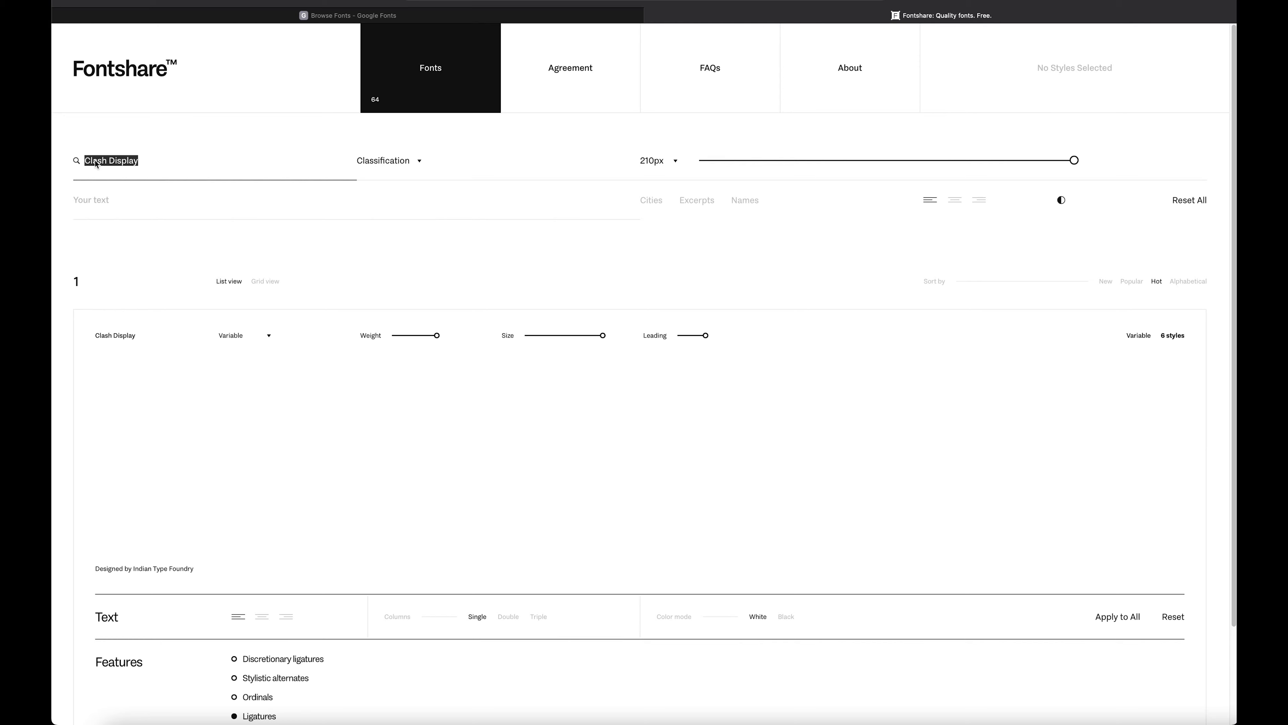
{"action": "key", "text": "BackSpace"}
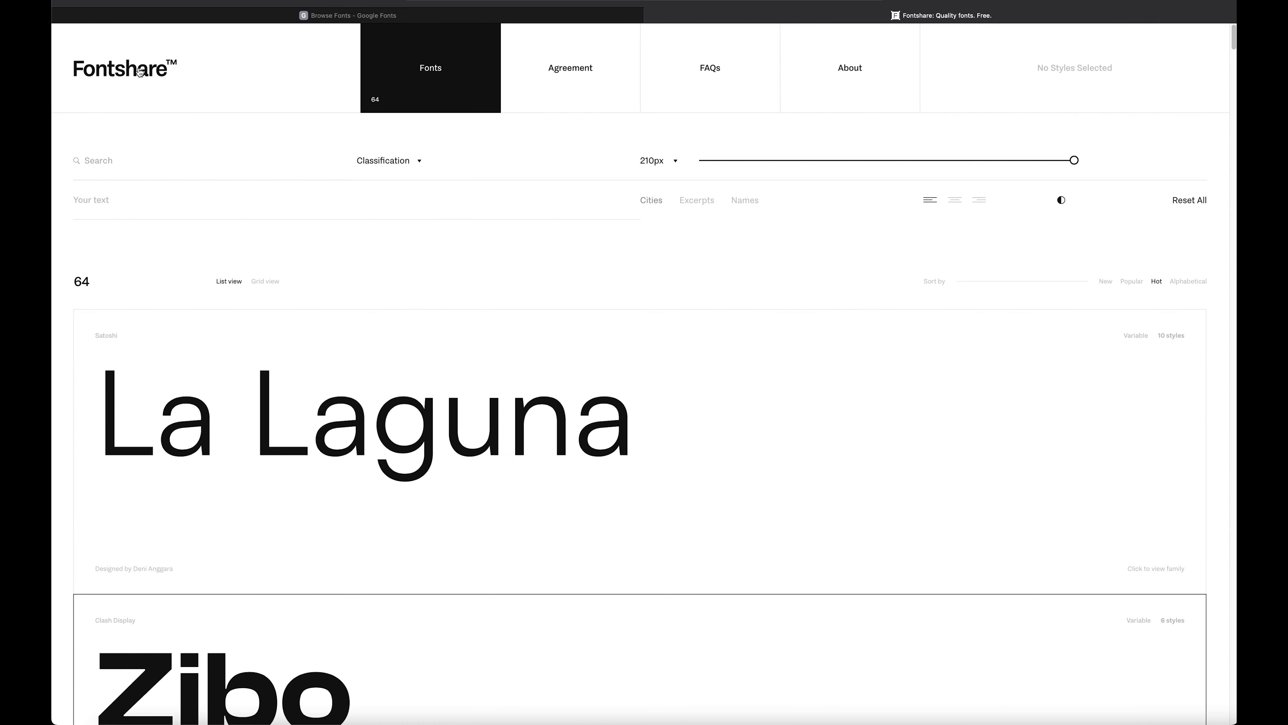
{"action": "scroll", "coordinate": [152, 294], "scroll_direction": "down", "scroll_amount": 5}
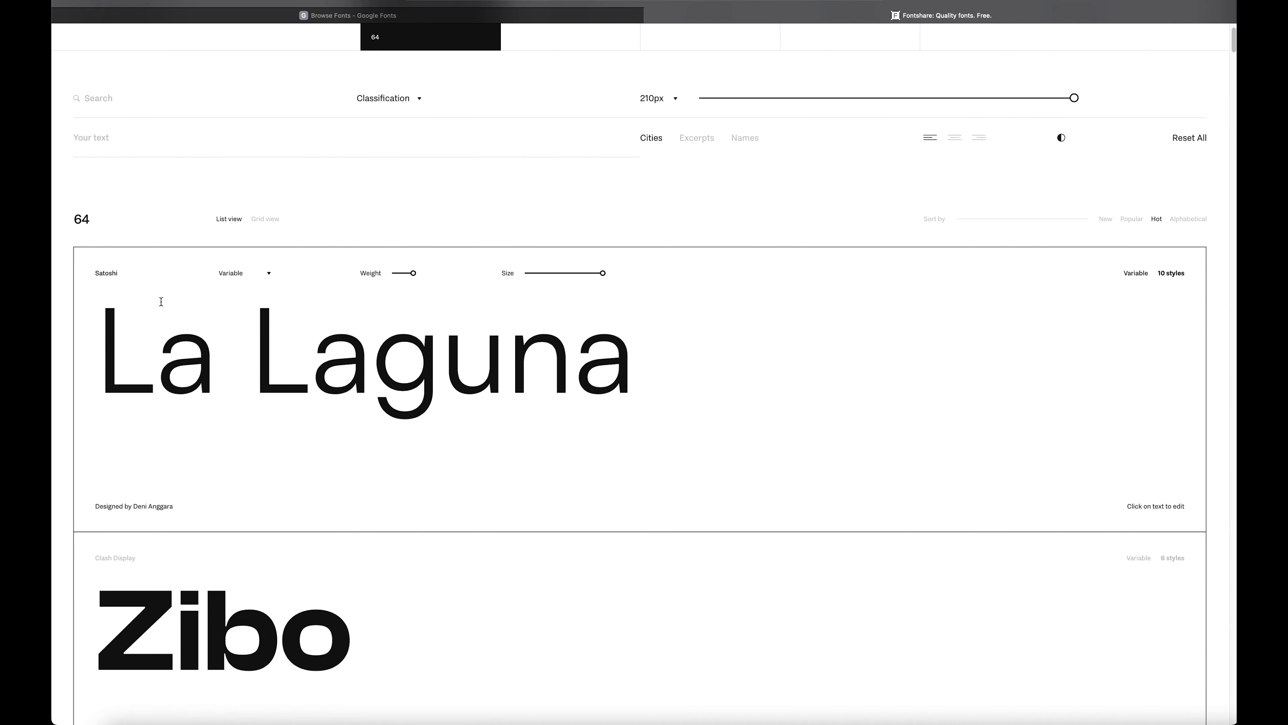
{"action": "scroll", "coordinate": [102, 294], "scroll_direction": "down", "scroll_amount": 15}
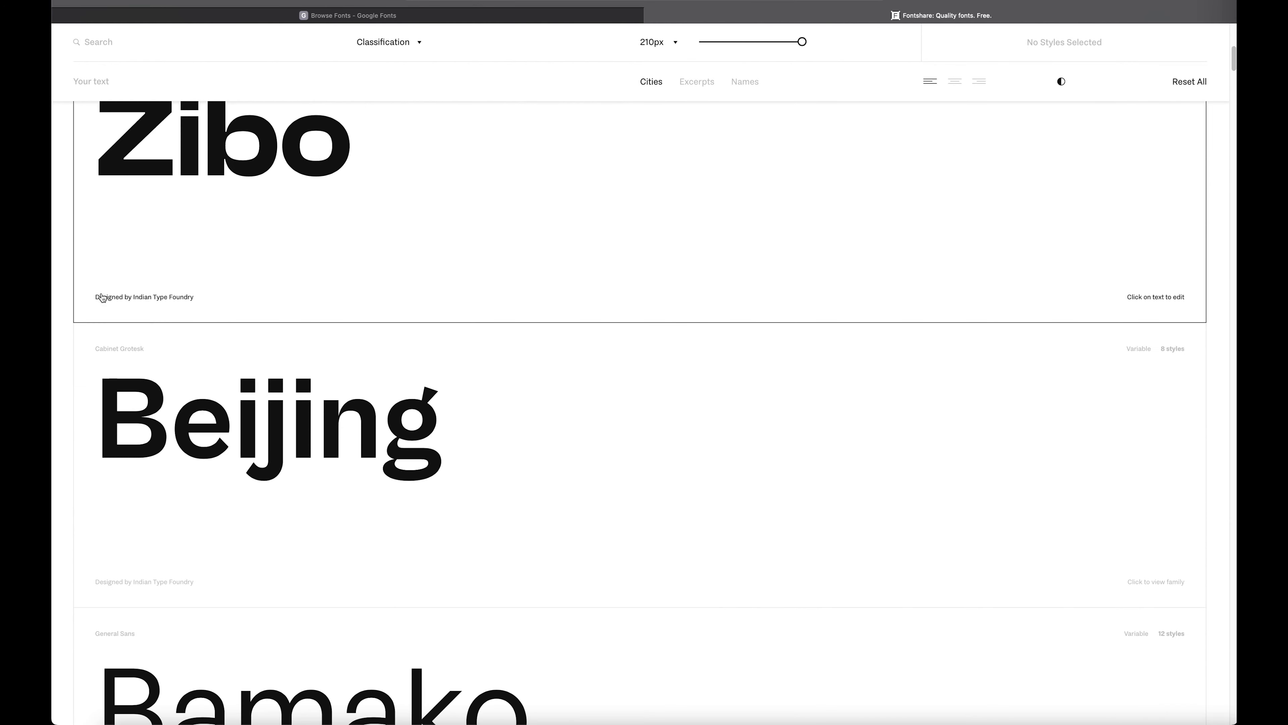
{"action": "scroll", "coordinate": [100, 298], "scroll_direction": "down", "scroll_amount": 7}
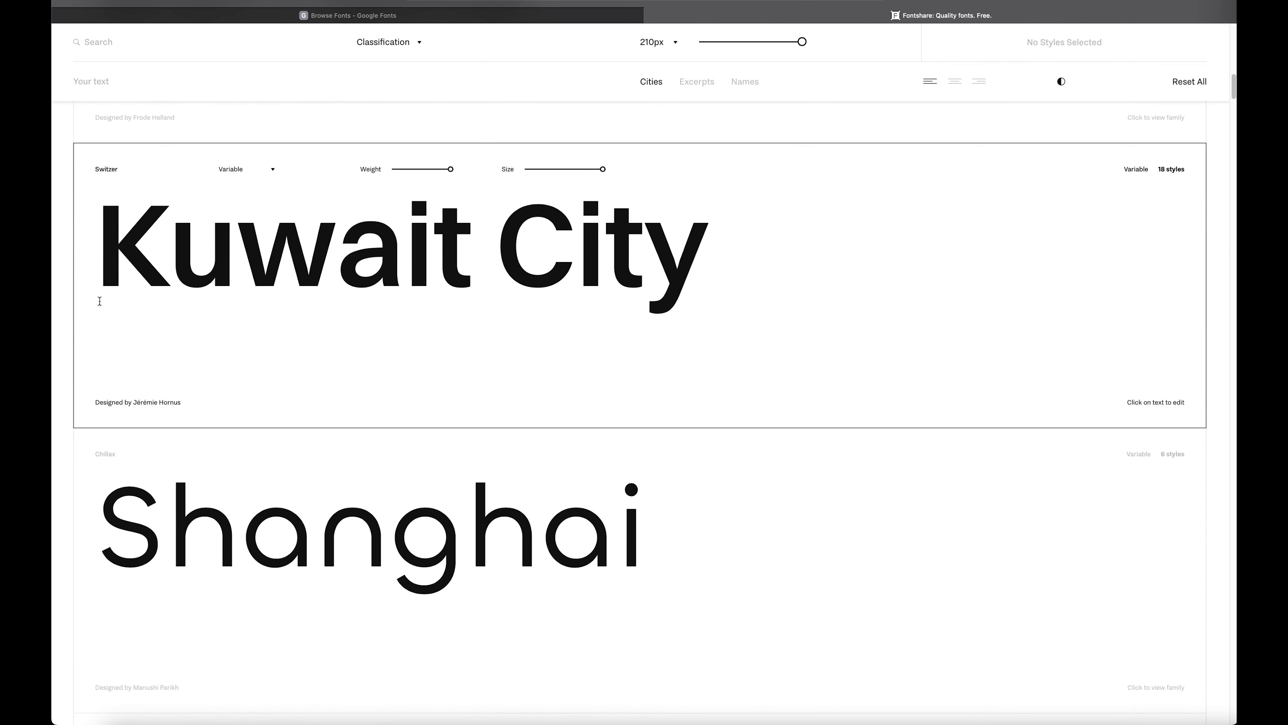
{"action": "scroll", "coordinate": [101, 308], "scroll_direction": "up", "scroll_amount": 20}
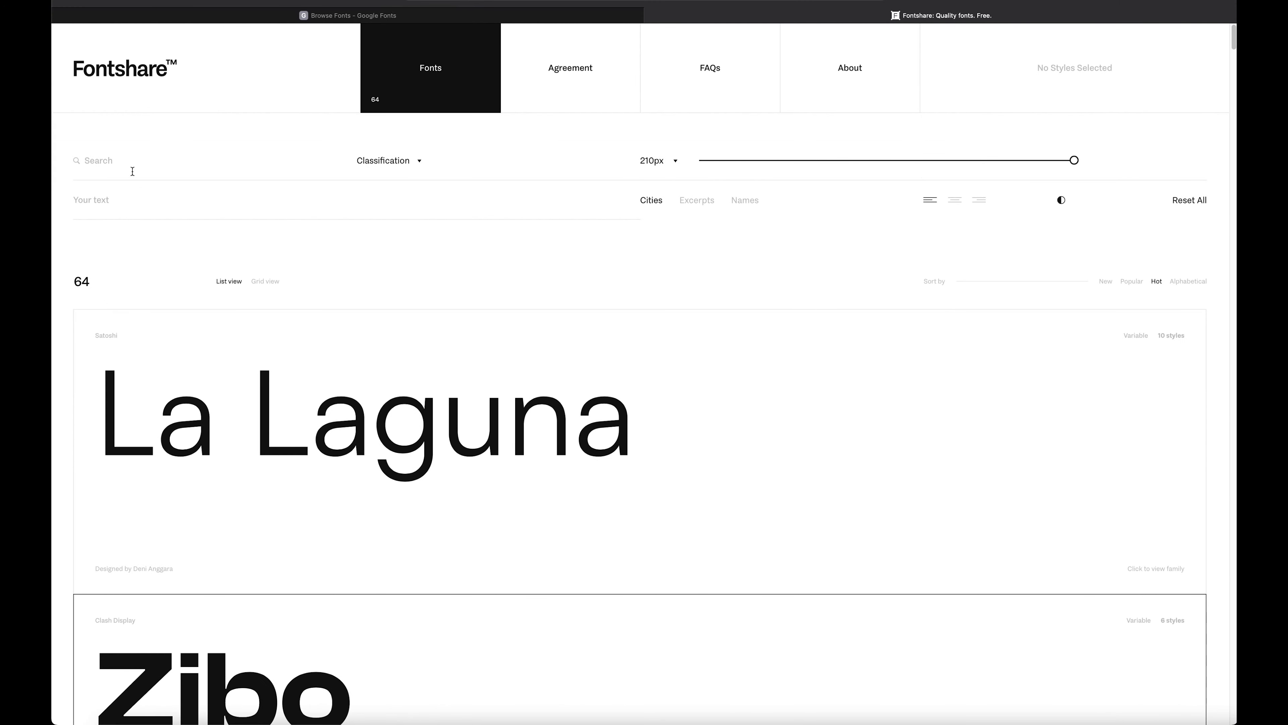
Search the Fontshare catalogue for "Clash display".
{"action": "left_click", "coordinate": [109, 161]}
{"action": "type", "text": "c"}
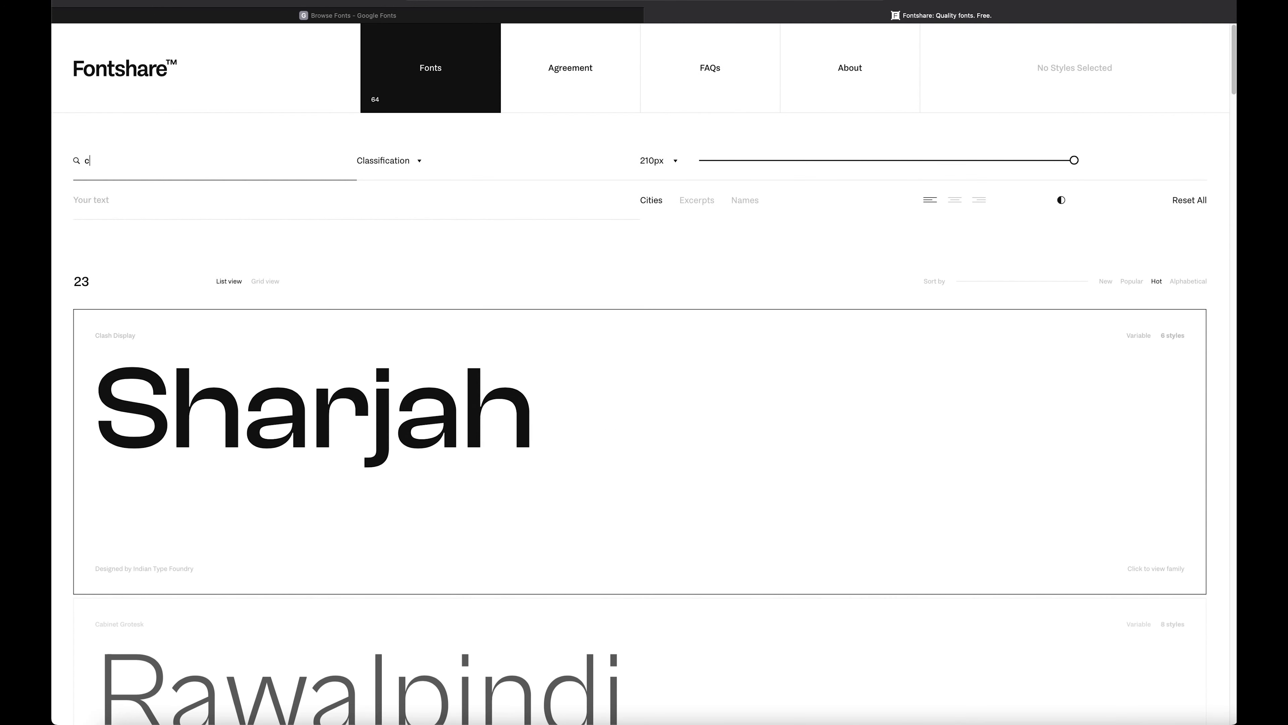
{"action": "type", "text": "lash ds"}
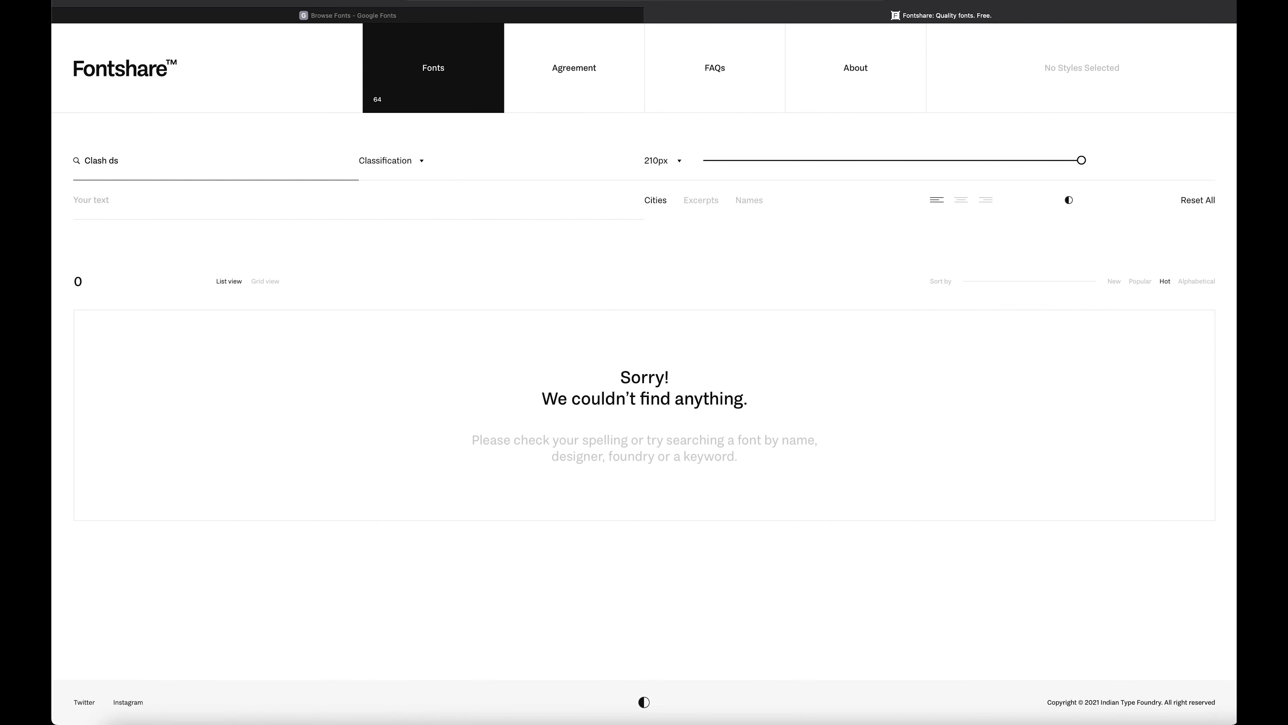
{"action": "key", "text": "BackSpace"}
{"action": "type", "text": "isplay"}
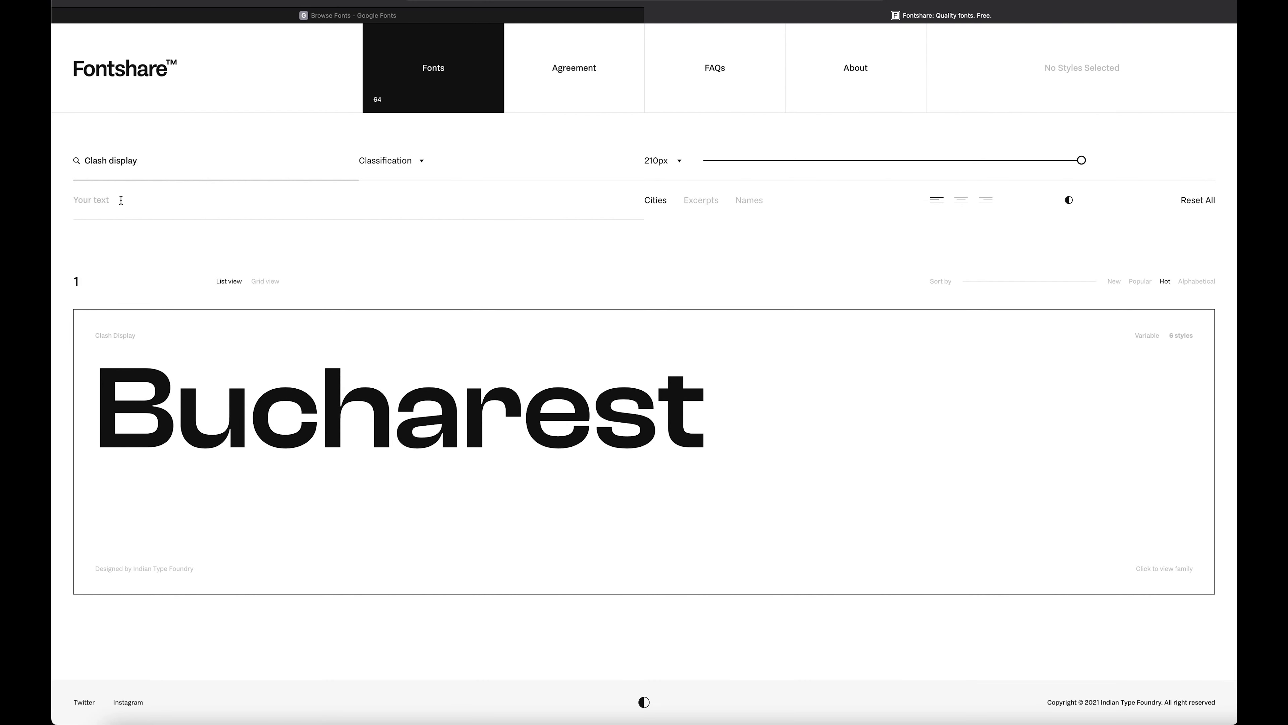
Copy the search term "Clash display" into the sample text so the font preview shows it.
{"action": "left_click", "coordinate": [121, 200]}
{"action": "triple_click", "coordinate": [141, 163]}
{"action": "key", "text": "super+c"}
{"action": "left_click", "coordinate": [172, 203]}
{"action": "key", "text": "super+v"}
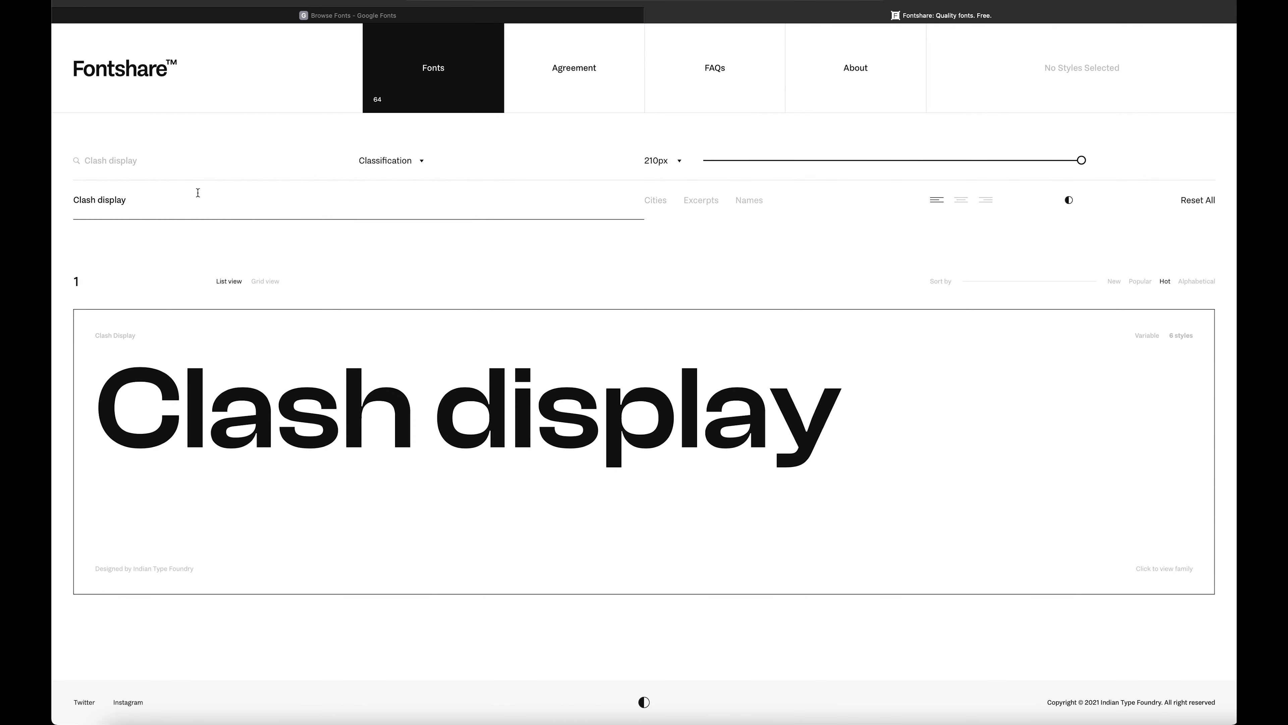
{"action": "left_click", "coordinate": [182, 161]}
{"action": "left_click", "coordinate": [176, 202]}
{"action": "mouse_move", "coordinate": [1018, 425]}
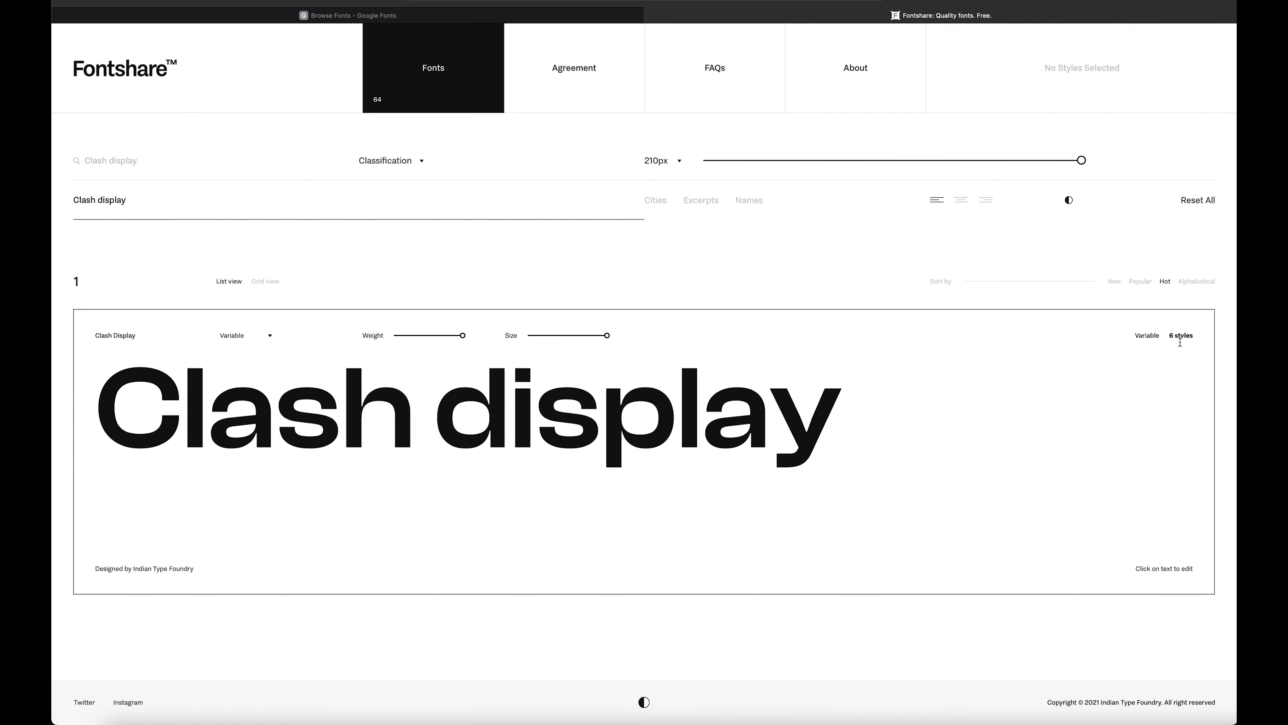
{"action": "left_click", "coordinate": [1184, 335]}
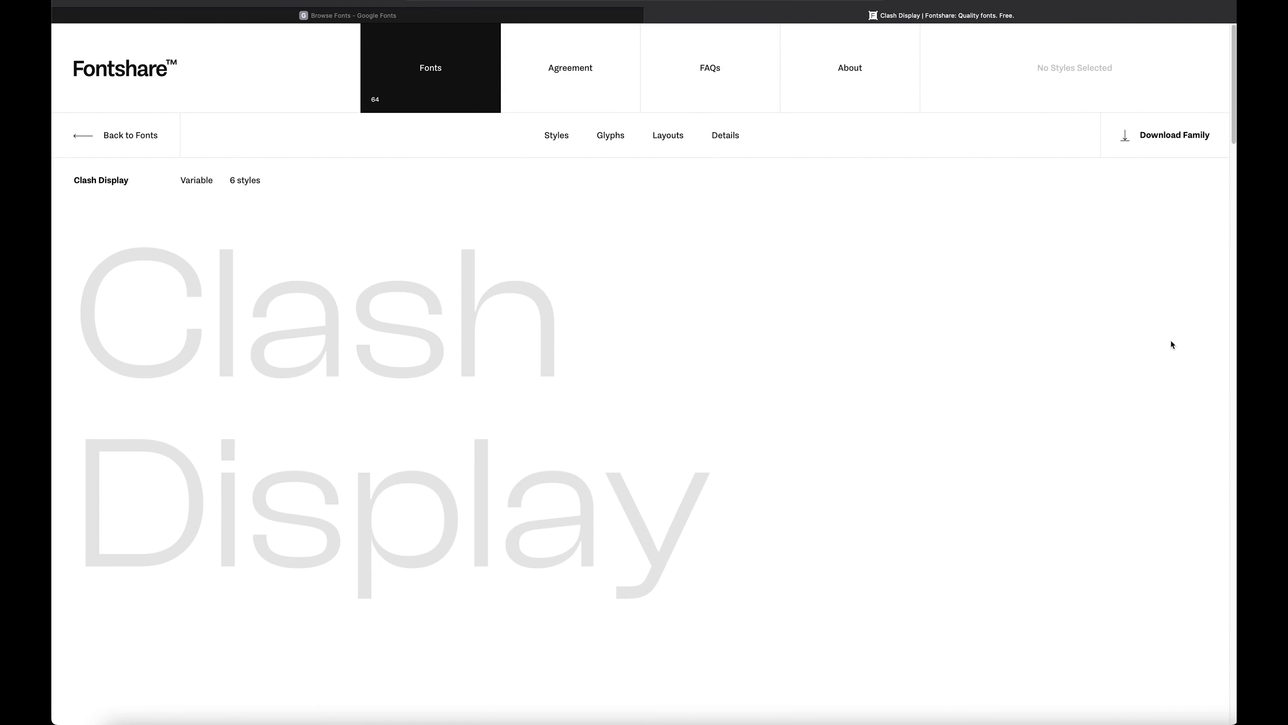
{"action": "left_click", "coordinate": [1173, 140]}
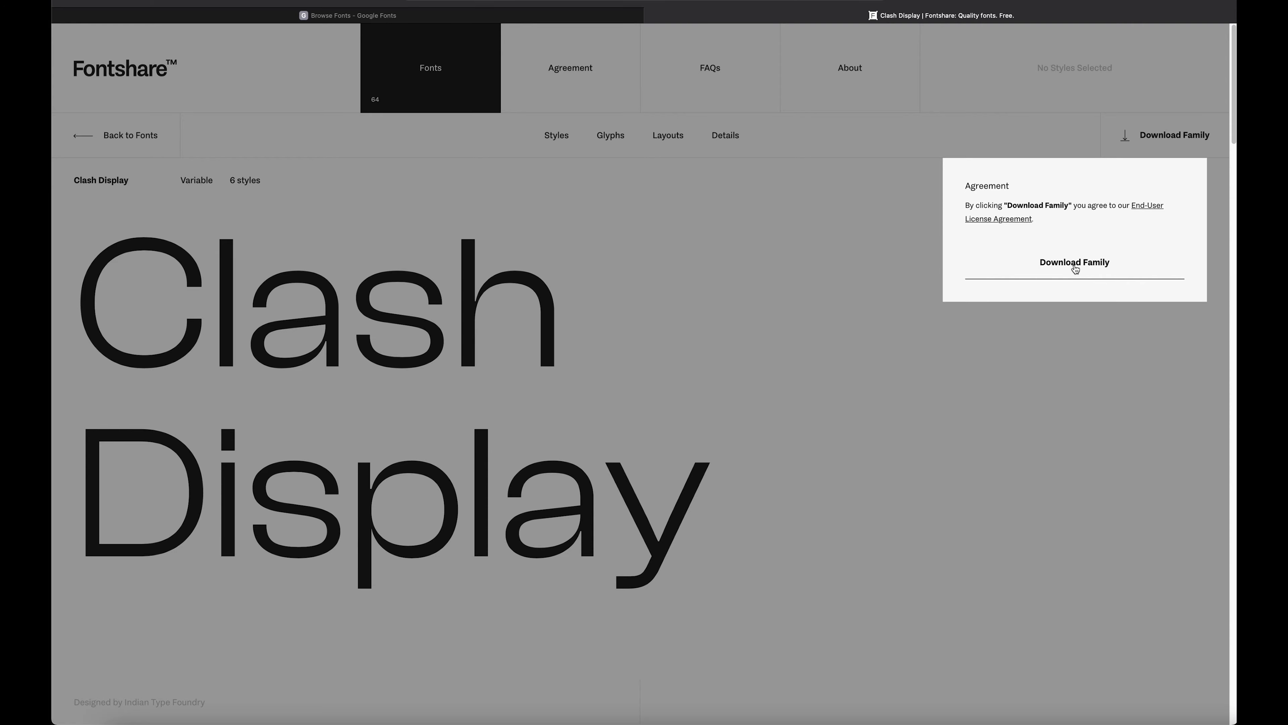
{"action": "left_click", "coordinate": [1075, 268]}
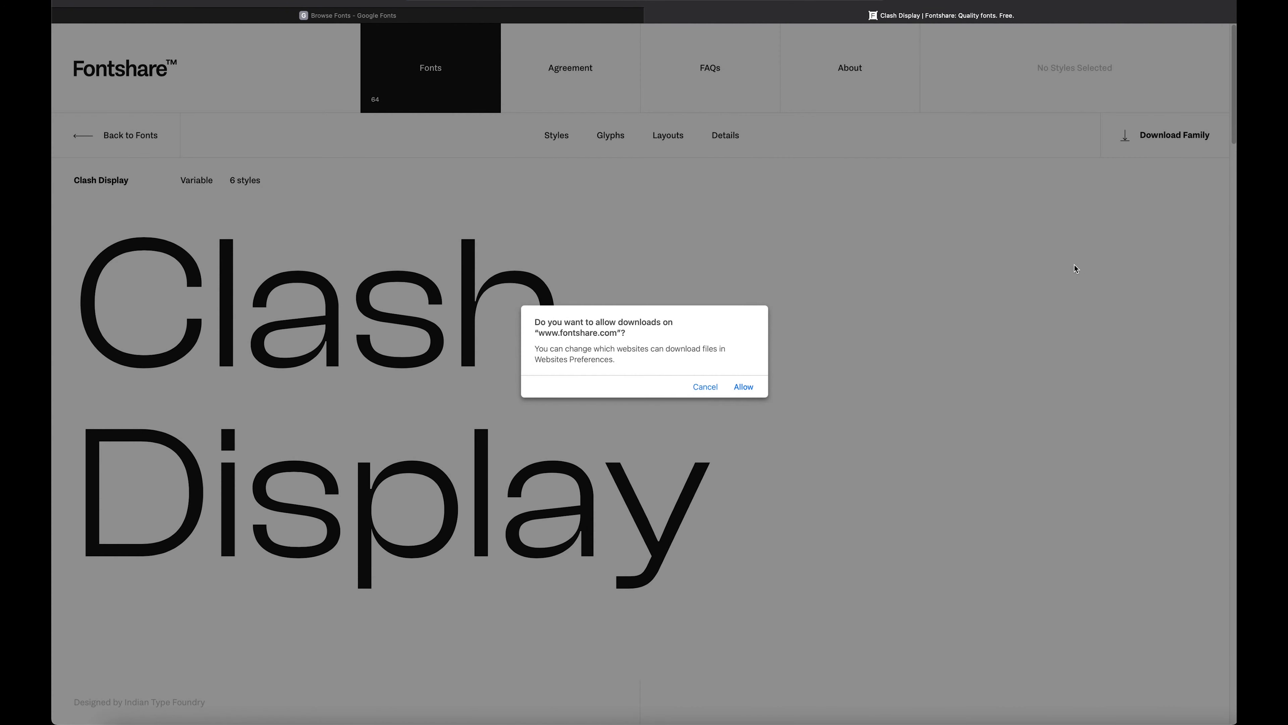
{"action": "left_click", "coordinate": [745, 387]}
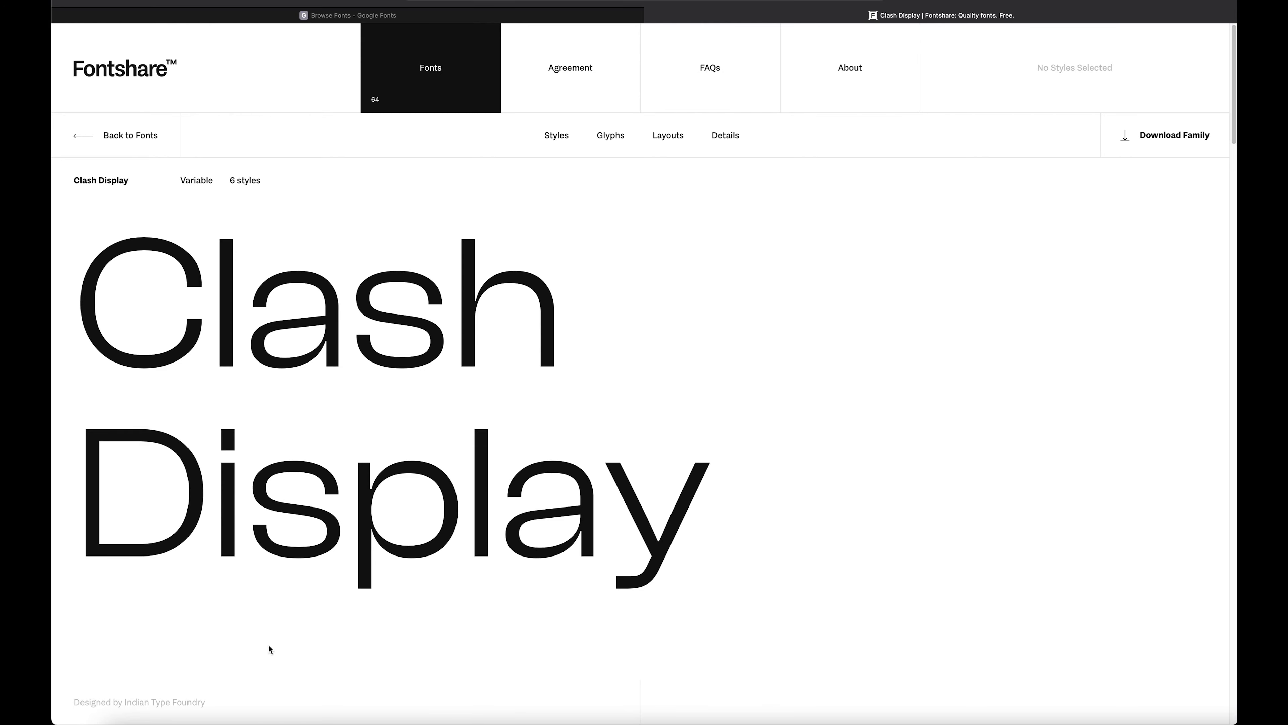
Open the downloaded ClashDisplay_Complete folder and expand the Fonts folder and its OTF subfolder.
{"action": "left_click", "coordinate": [121, 721]}
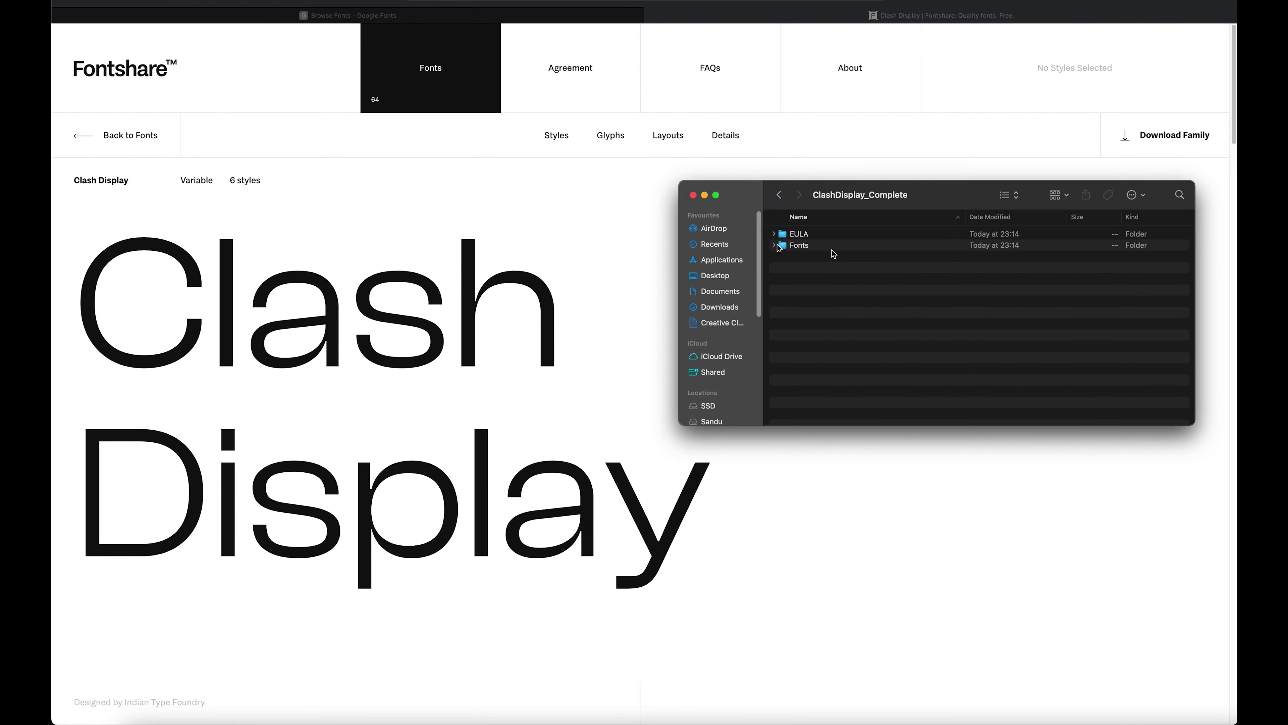
{"action": "left_click", "coordinate": [774, 246]}
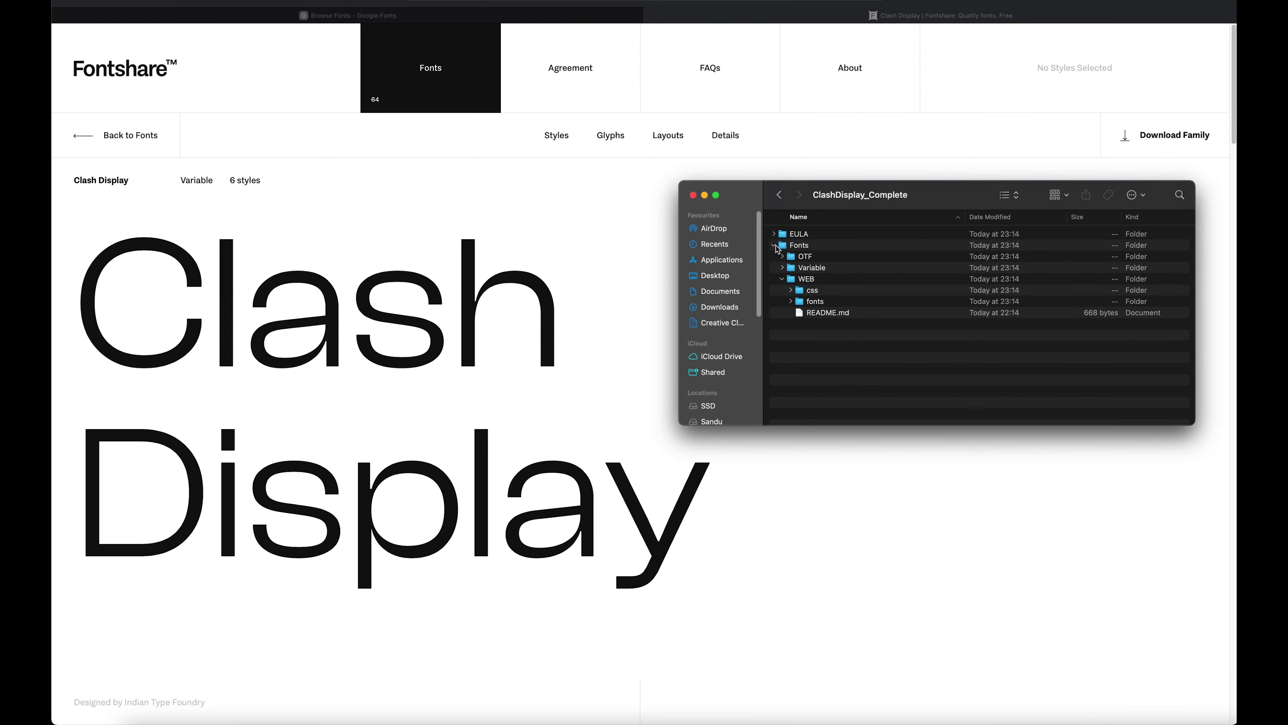
{"action": "left_click", "coordinate": [783, 256]}
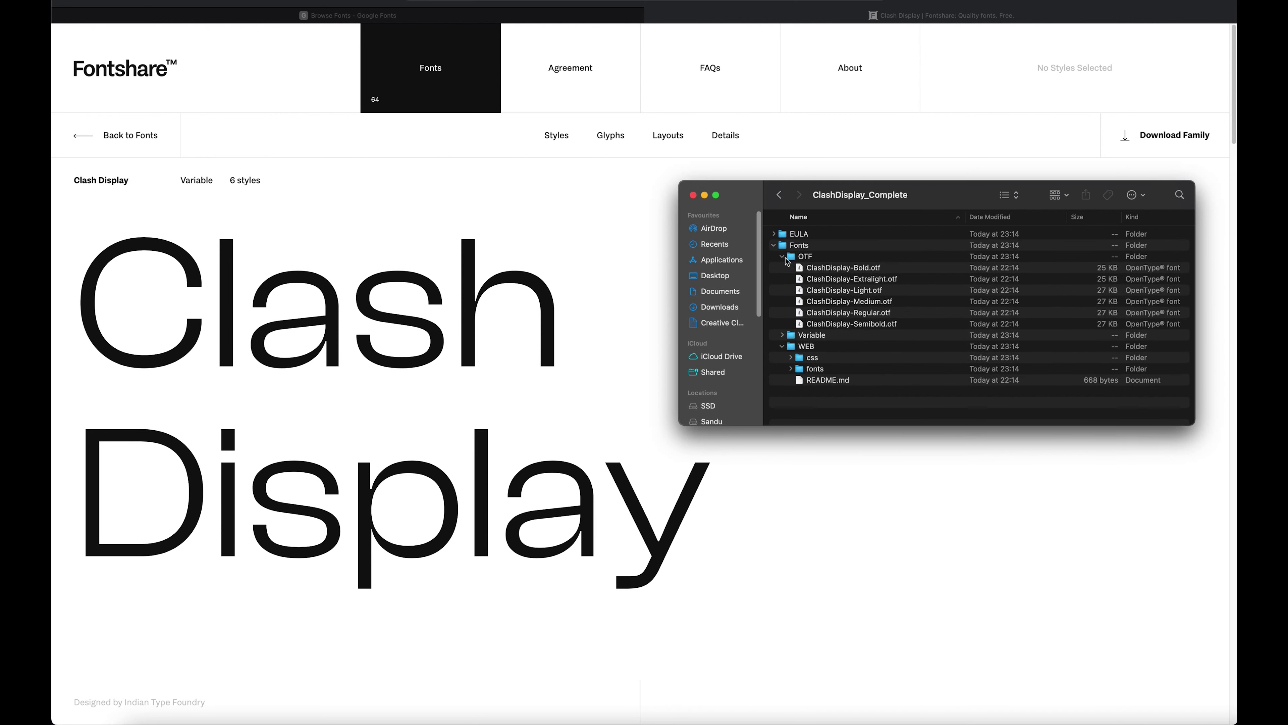
Open all six OTF files, from ClashDisplay-Bold.otf to ClashDisplay-Semibold.otf, and install the font.
{"action": "left_click", "coordinate": [846, 270]}
{"action": "left_click", "coordinate": [856, 325]}
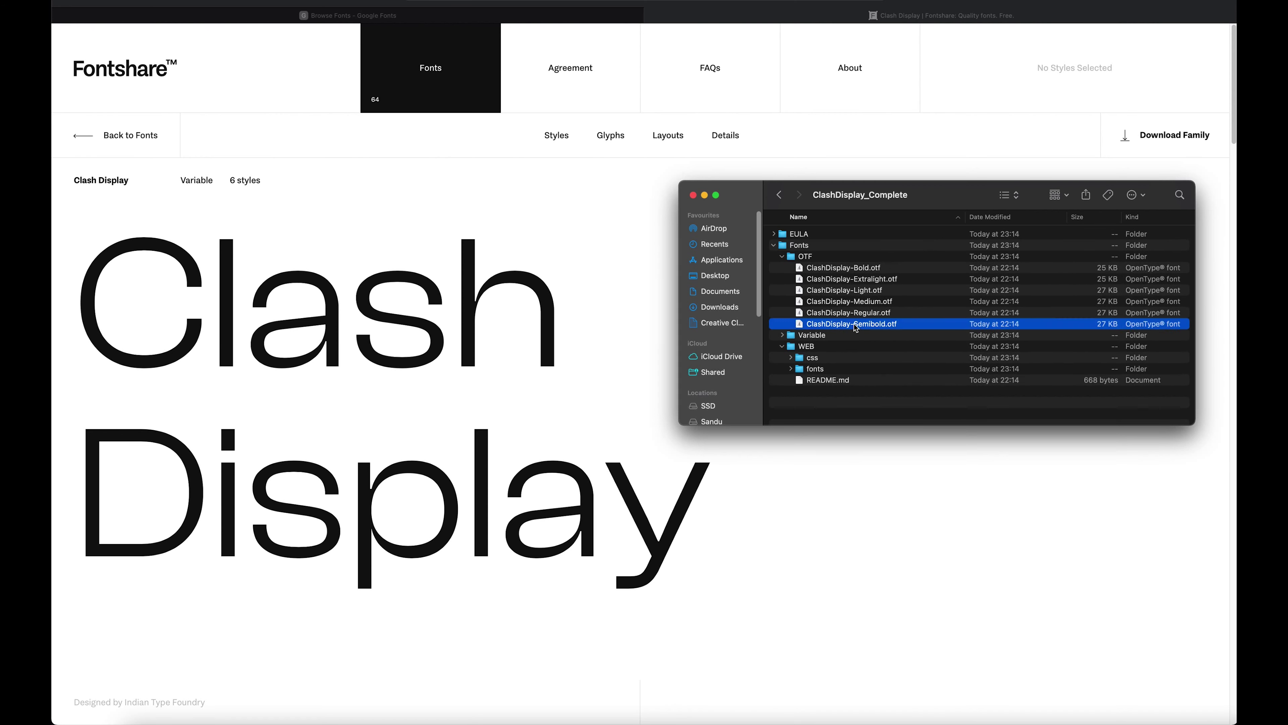
{"action": "left_click", "coordinate": [844, 269]}
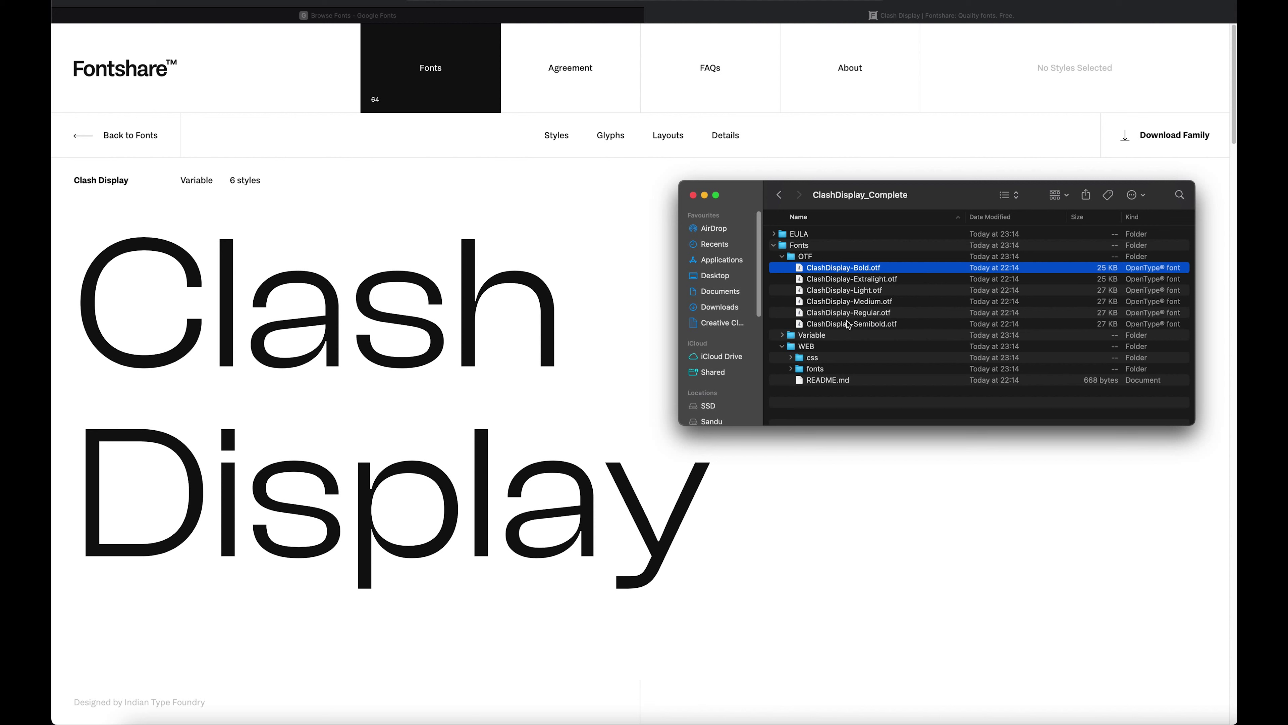
{"action": "left_click", "coordinate": [848, 324], "text": "shift"}
{"action": "right_click", "coordinate": [851, 287]}
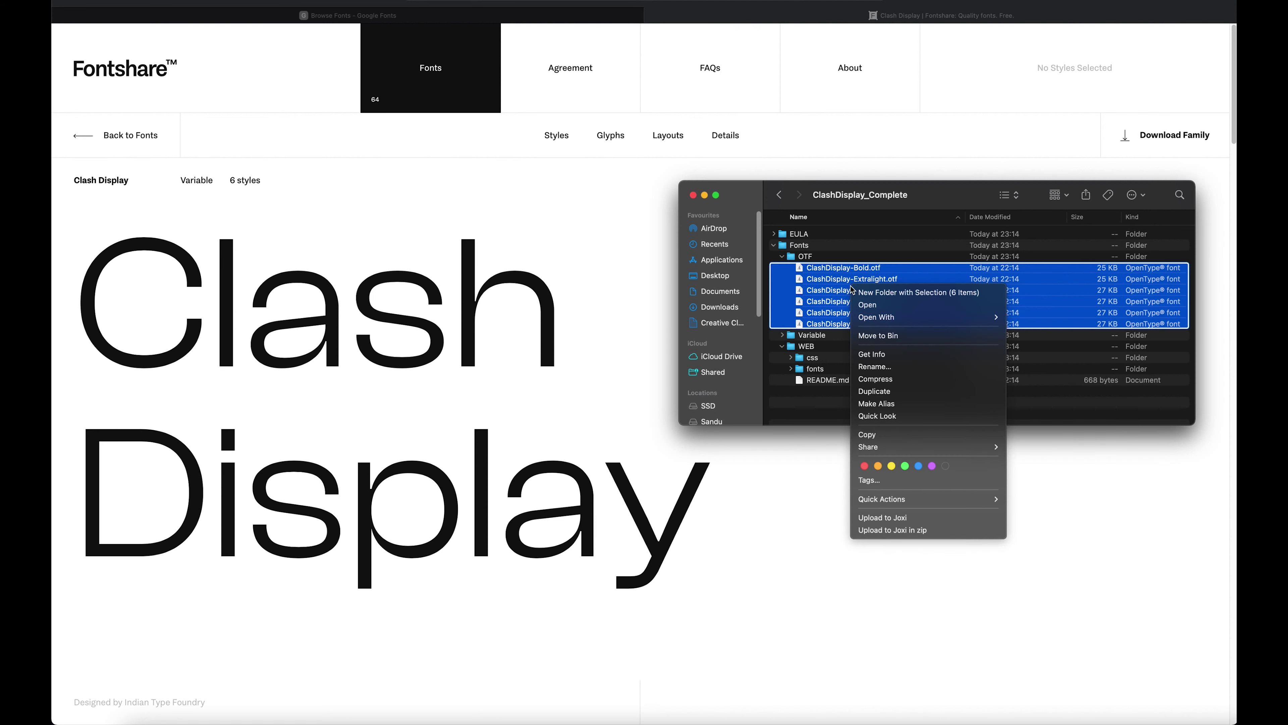
{"action": "left_click", "coordinate": [880, 308]}
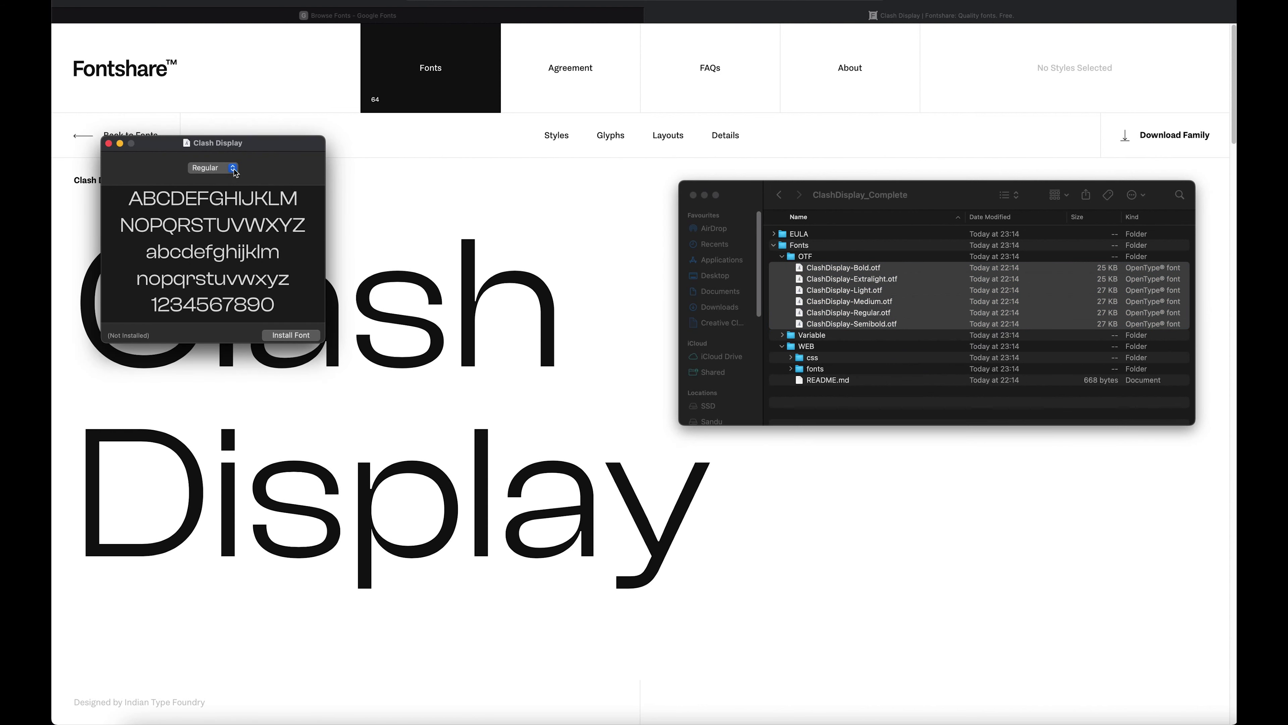
{"action": "left_click", "coordinate": [291, 335]}
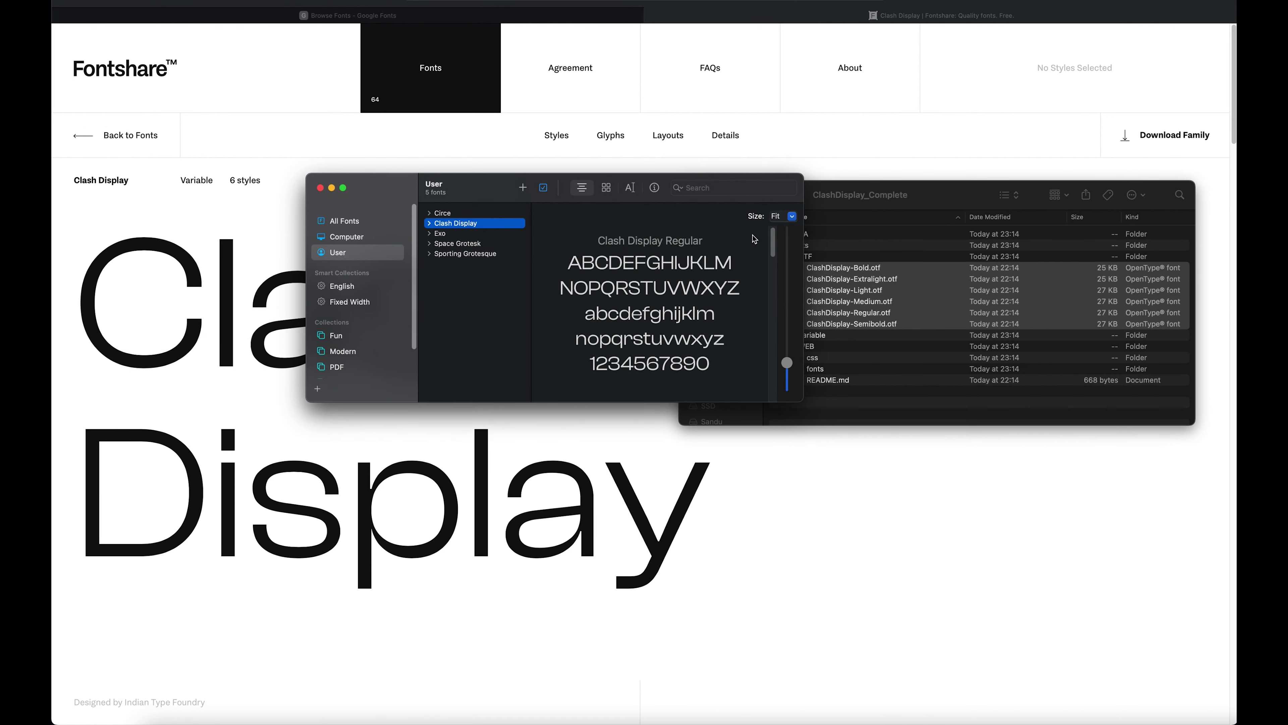
Look through the list of all fonts on the computer, and dismiss the font manager and folder windows.
{"action": "mouse_move", "coordinate": [774, 248]}
{"action": "left_mouse_down"}
{"action": "mouse_move", "coordinate": [774, 395]}
{"action": "mouse_move", "coordinate": [767, 225]}
{"action": "left_mouse_up"}
{"action": "left_click", "coordinate": [353, 223]}
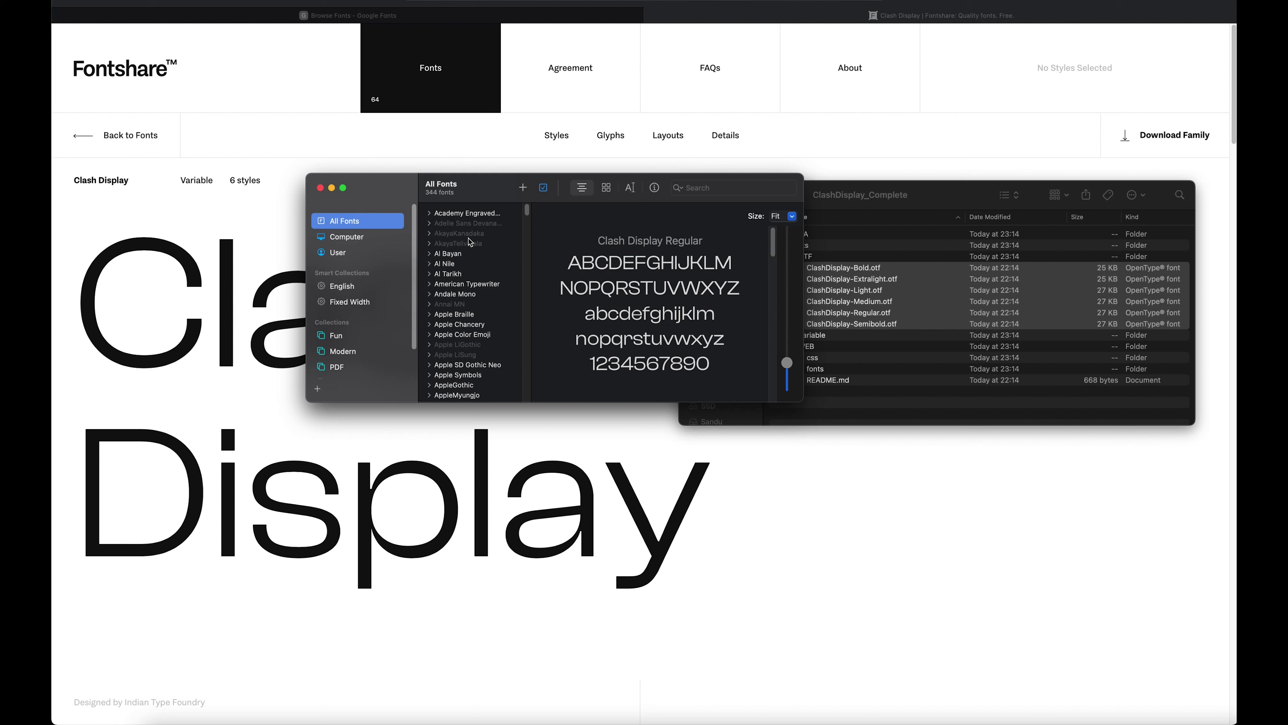
{"action": "scroll", "coordinate": [482, 254], "scroll_direction": "down", "scroll_amount": 10}
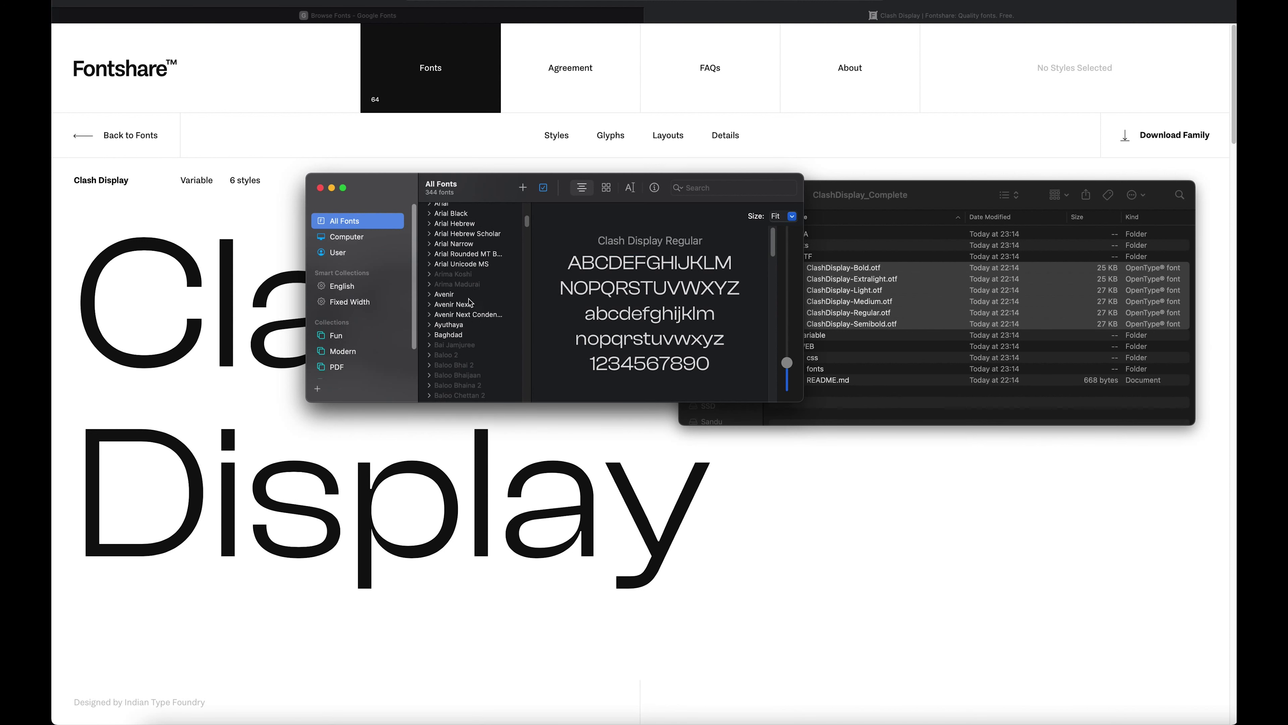
{"action": "key", "text": "Down"}
{"action": "key", "text": "Up"}
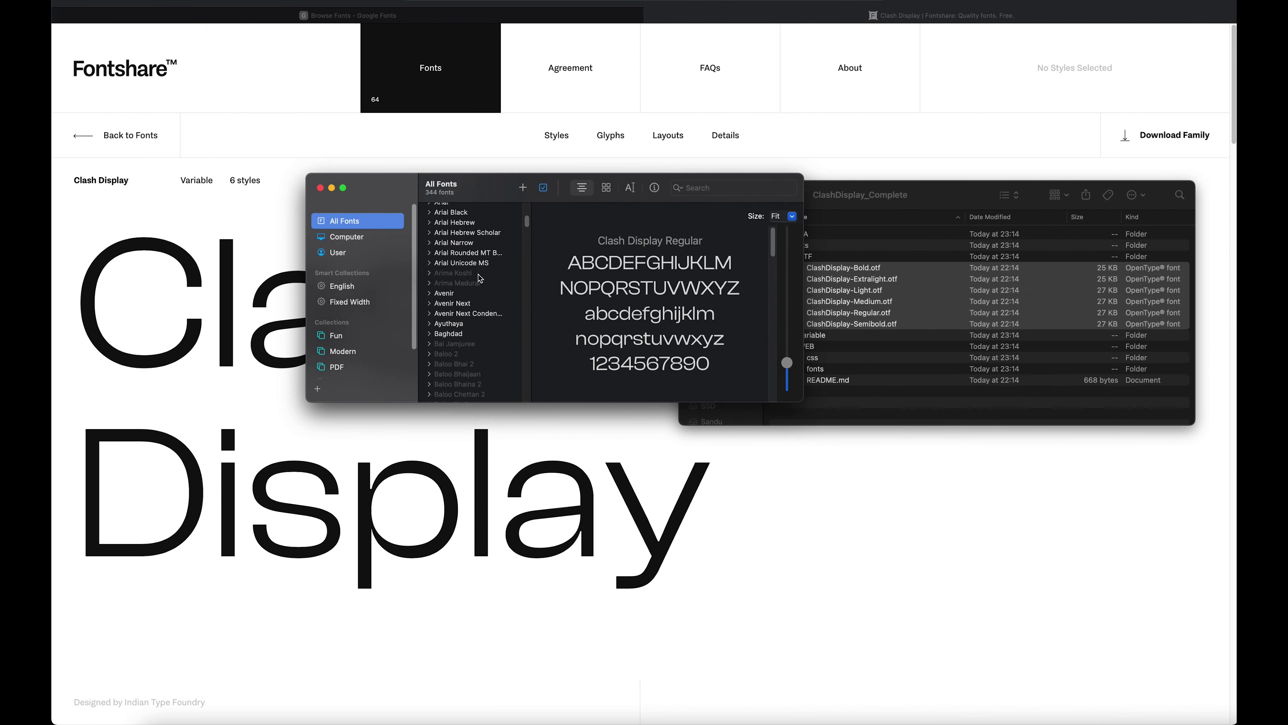
{"action": "scroll", "coordinate": [487, 282], "scroll_direction": "down", "scroll_amount": 2}
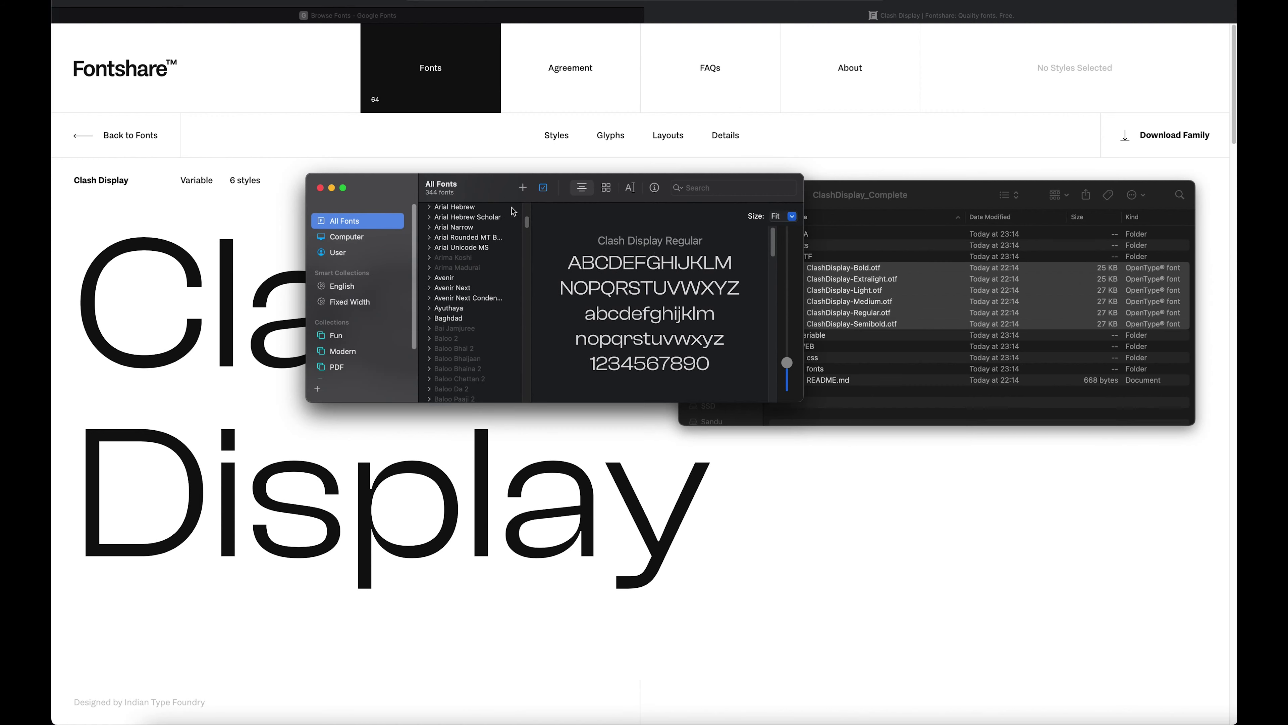
{"action": "left_click", "coordinate": [320, 188]}
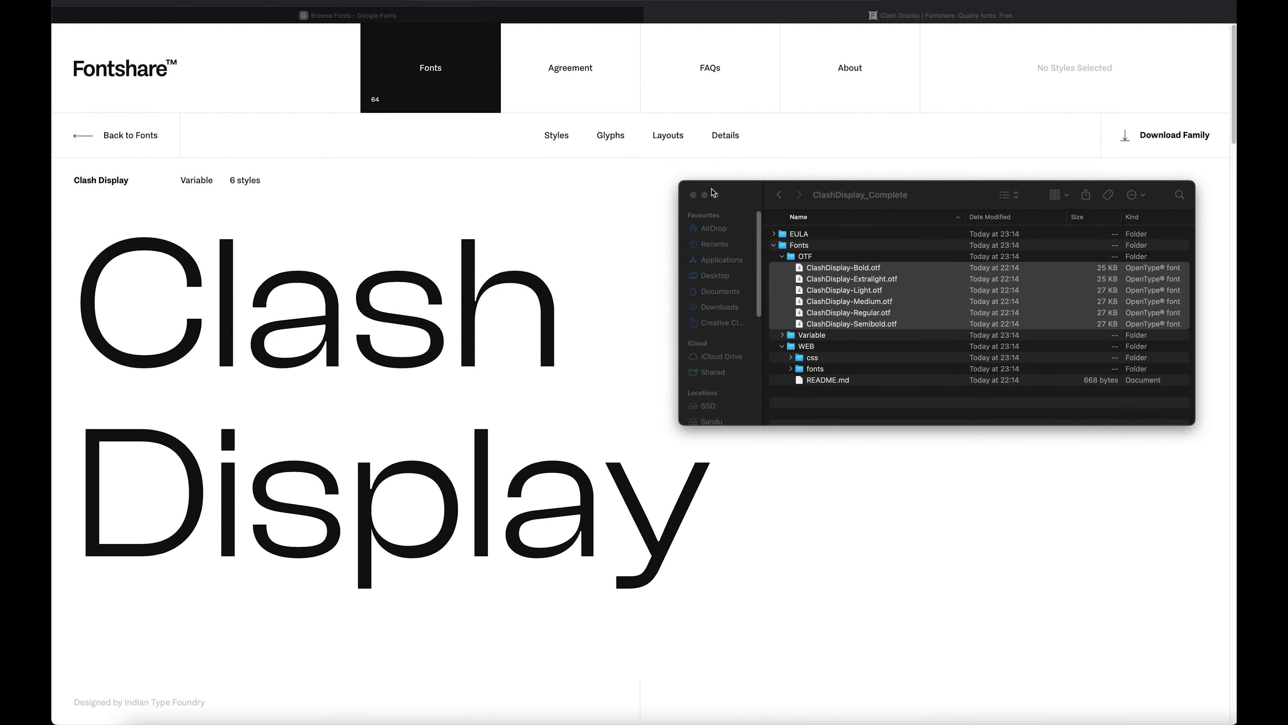
{"action": "left_click", "coordinate": [705, 194]}
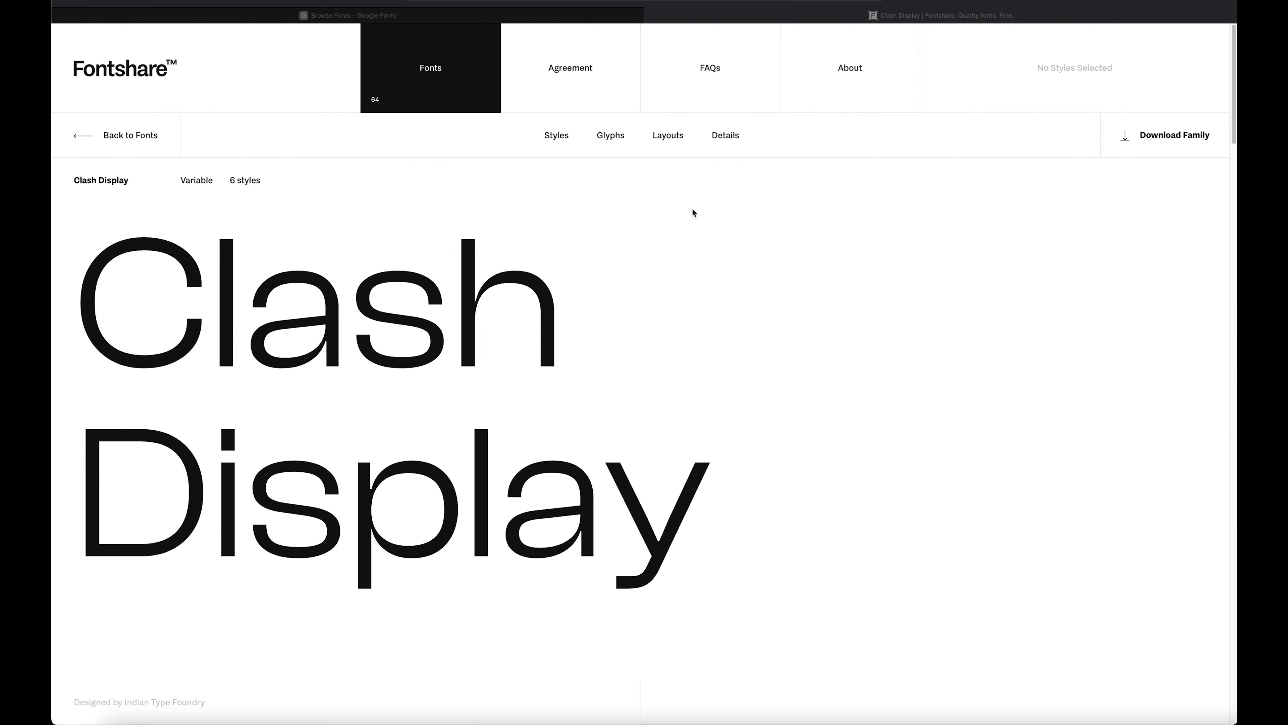
Switch to Figma and change the font of the "Hello, I am Designer" heading to Clash Display.
{"action": "key", "text": "super+Tab"}
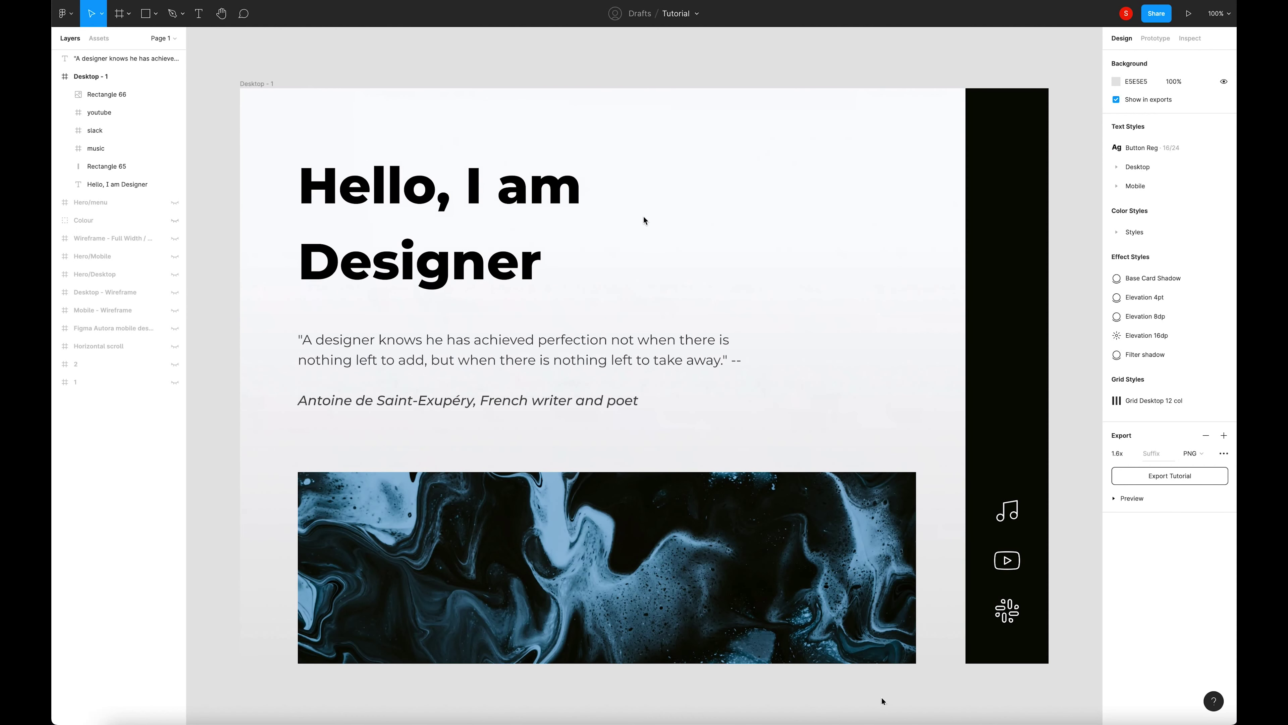
{"action": "scroll", "coordinate": [559, 201], "scroll_direction": "down", "scroll_amount": 2}
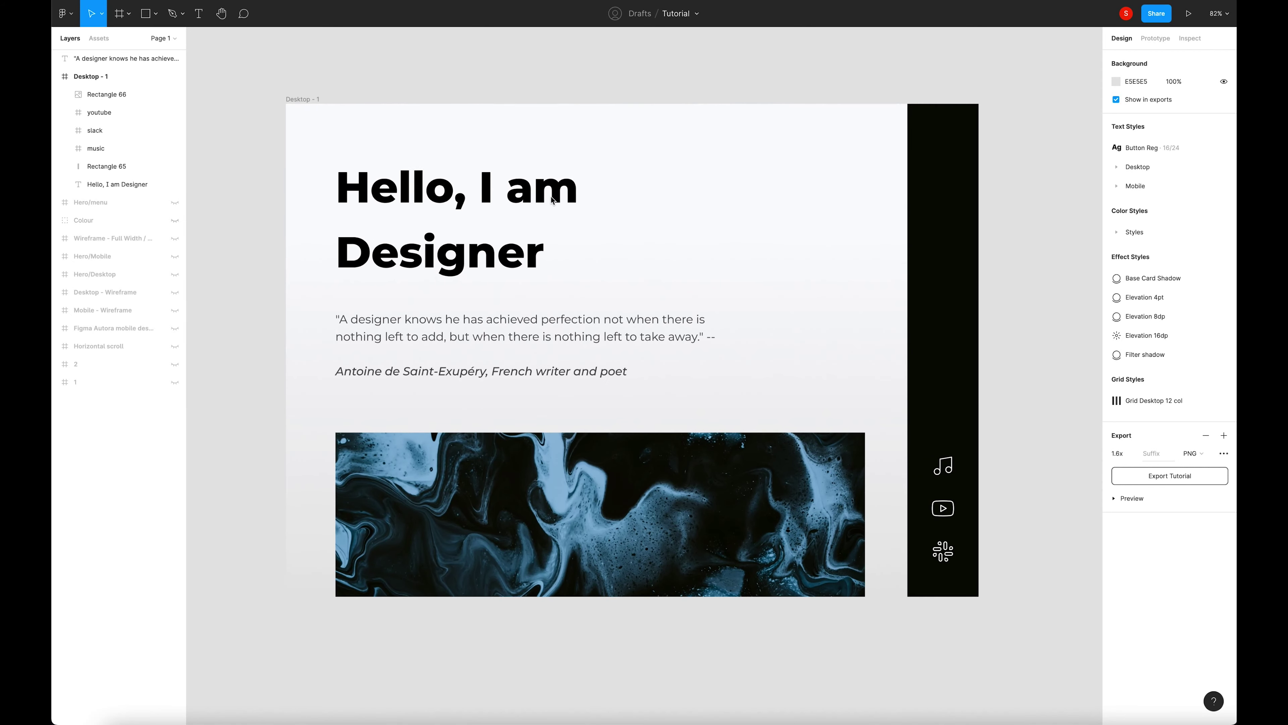
{"action": "left_click", "coordinate": [534, 197]}
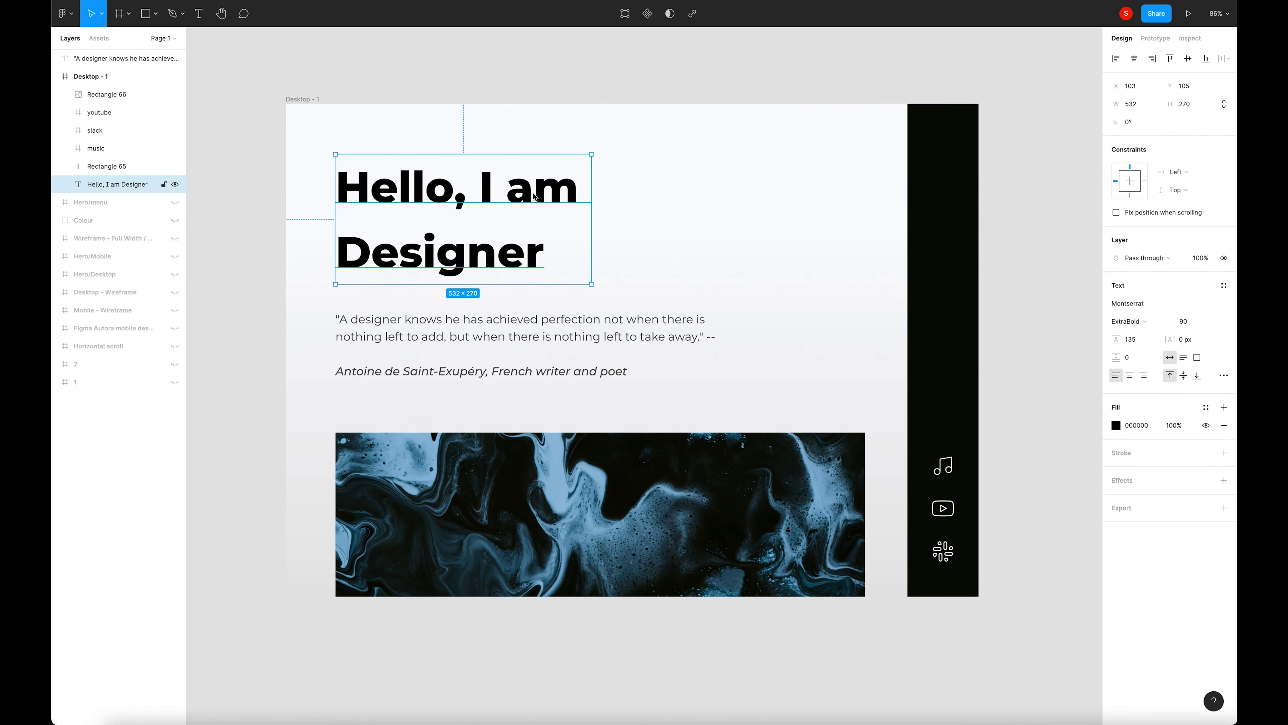
{"action": "left_click", "coordinate": [1149, 305]}
{"action": "type", "text": "C"}
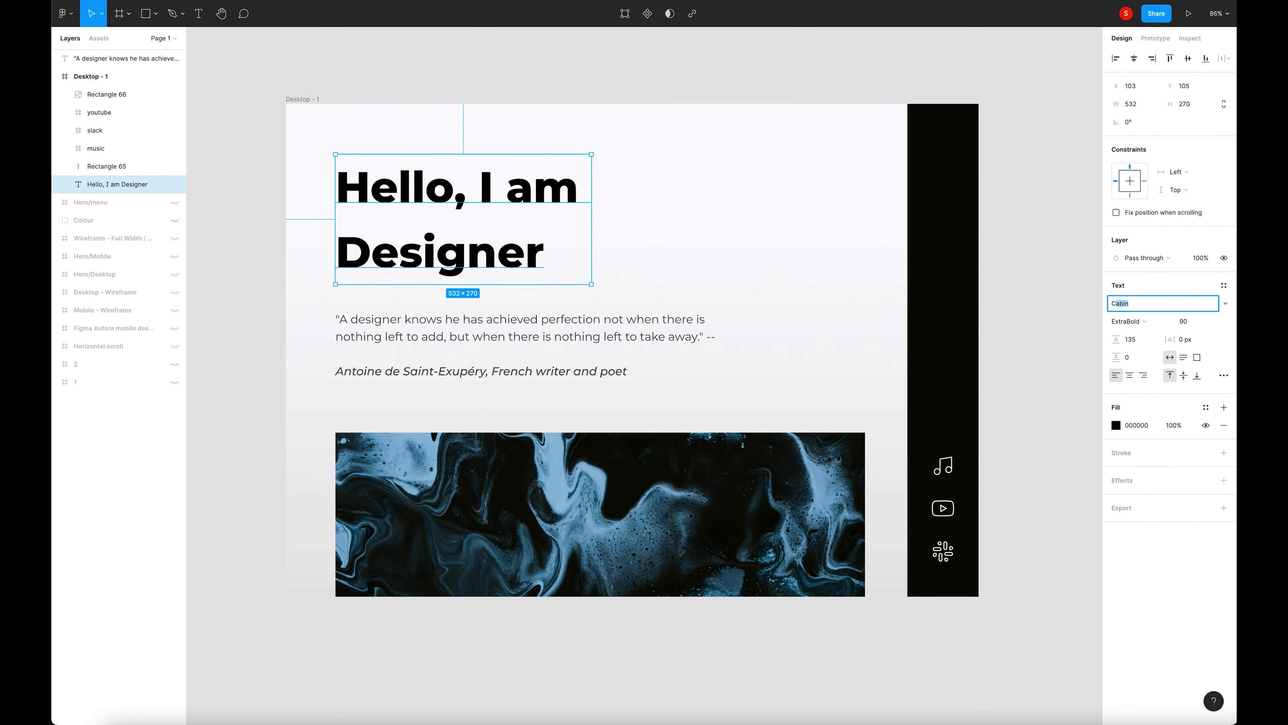
{"action": "type", "text": "lash"}
{"action": "key", "text": "Return"}
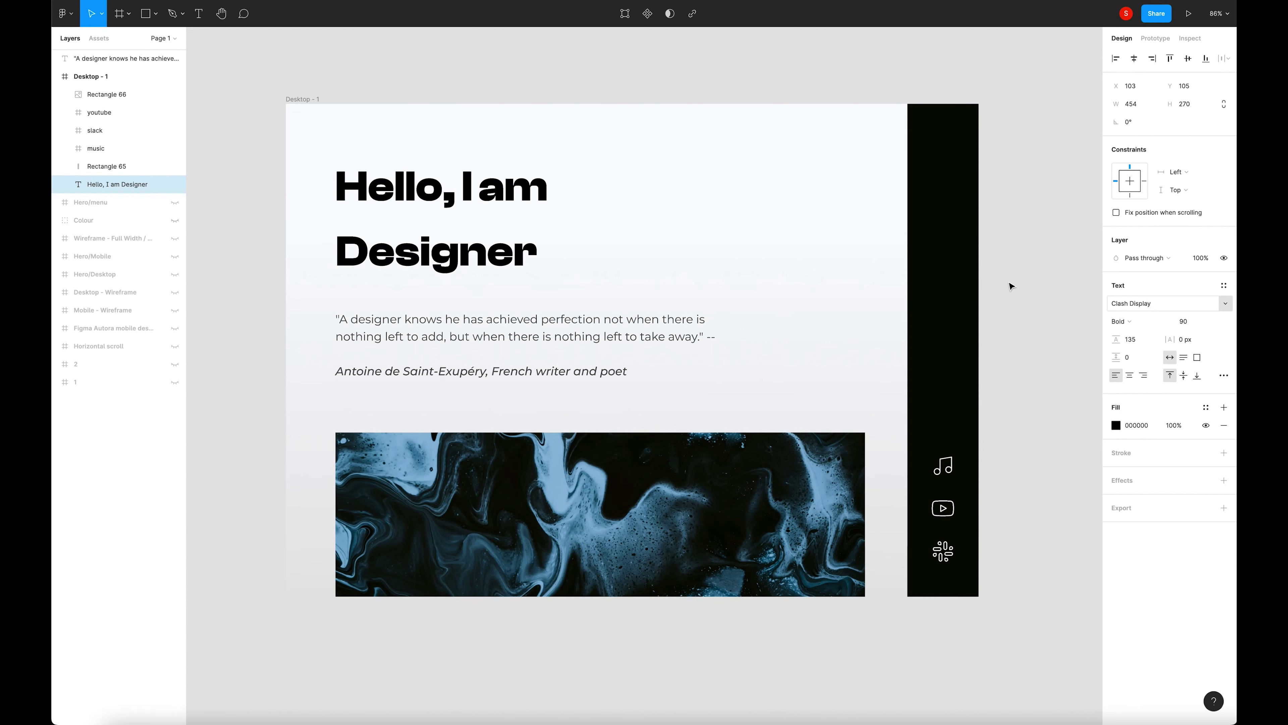
Increase the heading's font size to 125.
{"action": "left_click", "coordinate": [1186, 321]}
{"action": "type", "text": "103"}
{"action": "key", "text": "Return"}
{"action": "key", "text": "Up"}
{"action": "key", "text": "Up"}
{"action": "key", "text": "Up"}
{"action": "key", "text": "Up"}
{"action": "key", "text": "Up"}
{"action": "key", "text": "Up"}
{"action": "key", "text": "Up"}
{"action": "key", "text": "Up"}
{"action": "key", "text": "Up"}
{"action": "key", "text": "Up"}
{"action": "key", "text": "Up"}
{"action": "key", "text": "Up"}
{"action": "key", "text": "Up"}
{"action": "key", "text": "Up"}
{"action": "key", "text": "Up"}
{"action": "key", "text": "Up"}
{"action": "key", "text": "Up"}
{"action": "key", "text": "Up"}
{"action": "key", "text": "Up"}
{"action": "key", "text": "Up"}
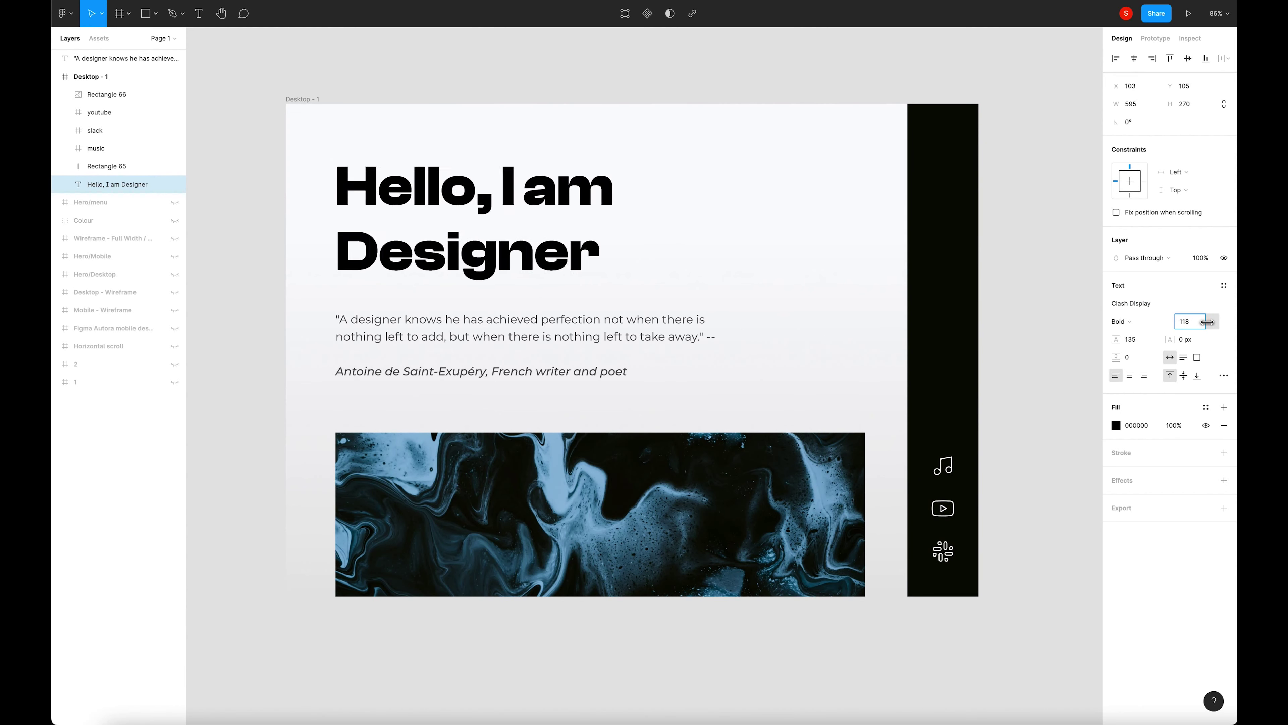
Try the heading in the Regular, Medium, Semibold and Bold weights of Clash Display.
{"action": "left_click", "coordinate": [1121, 321]}
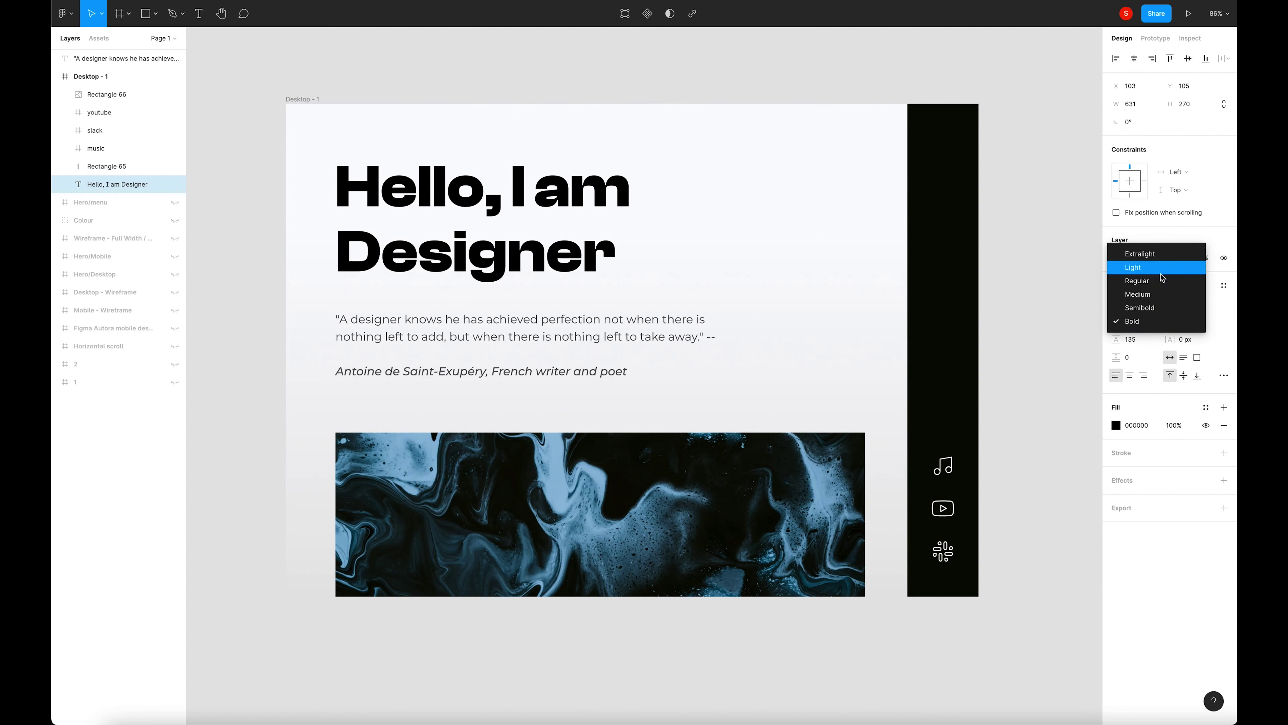
{"action": "left_click", "coordinate": [1160, 280]}
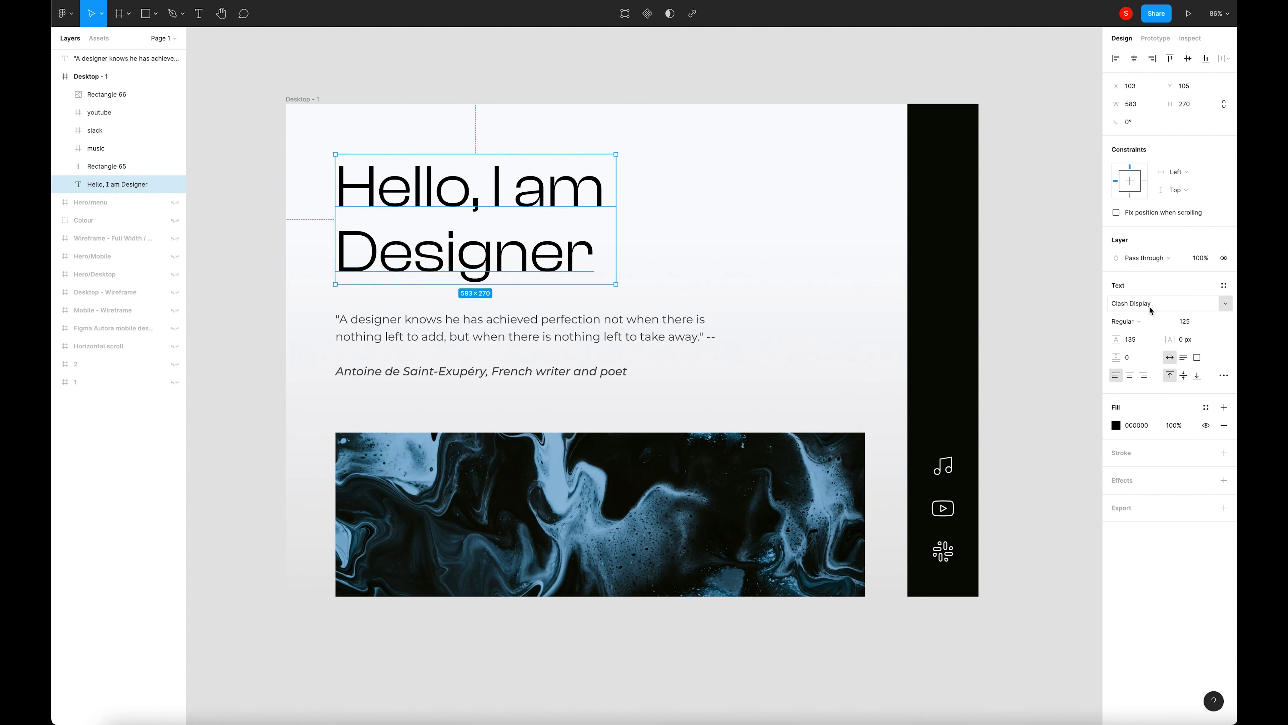
{"action": "left_click", "coordinate": [1128, 321]}
{"action": "left_click", "coordinate": [1140, 332]}
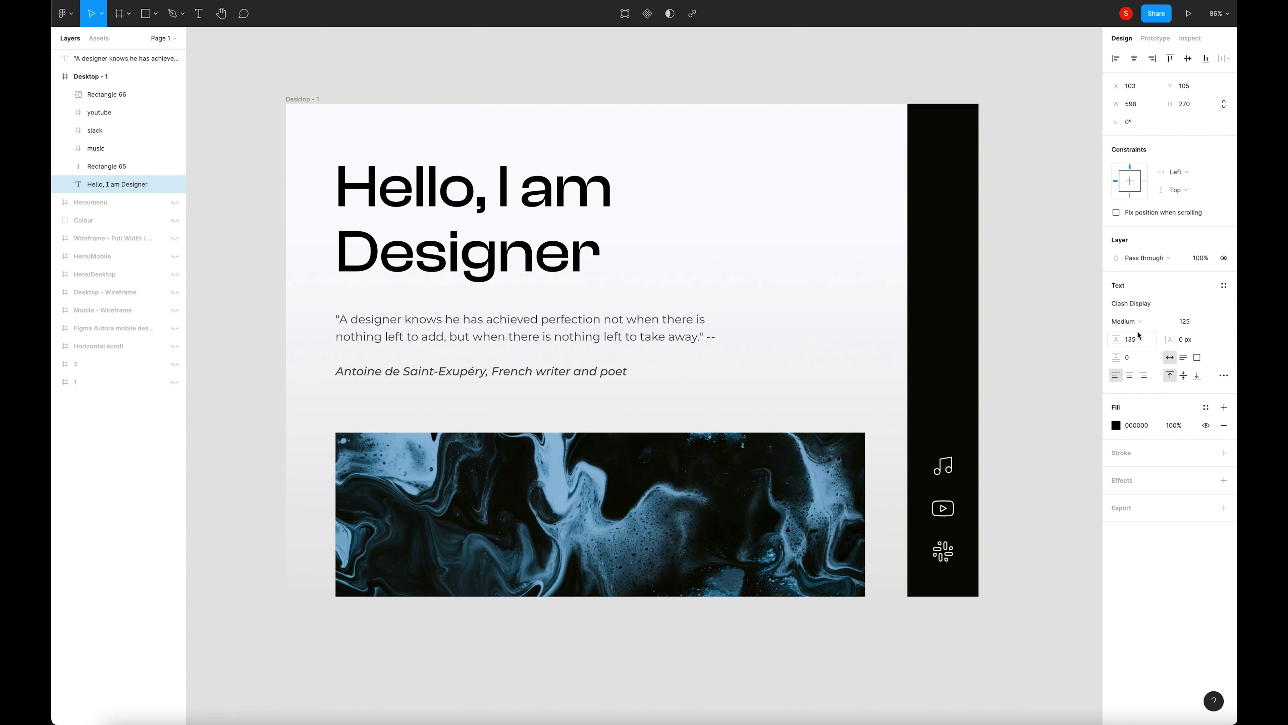
{"action": "left_click", "coordinate": [1147, 322]}
{"action": "left_click", "coordinate": [1151, 334]}
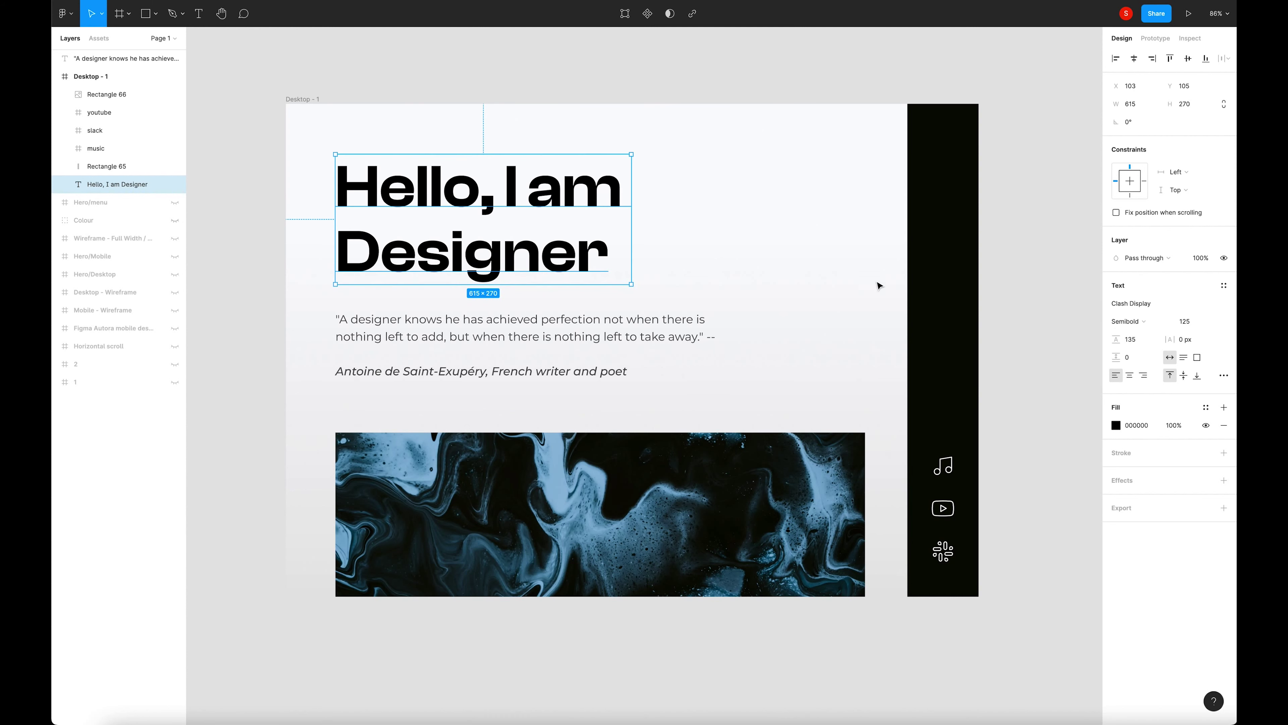
{"action": "left_click", "coordinate": [1157, 319]}
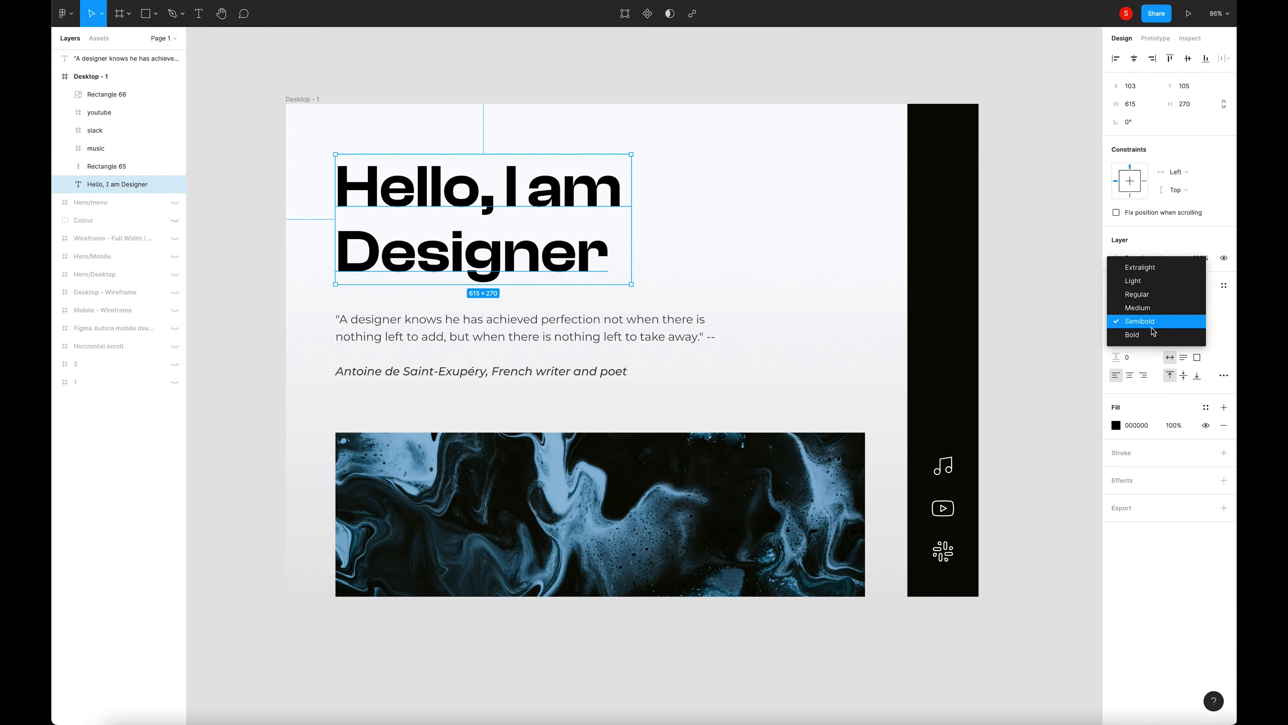
{"action": "left_click", "coordinate": [1151, 335]}
Set the heading's font weight to Semibold and deselect it.
{"action": "left_click", "coordinate": [1145, 319]}
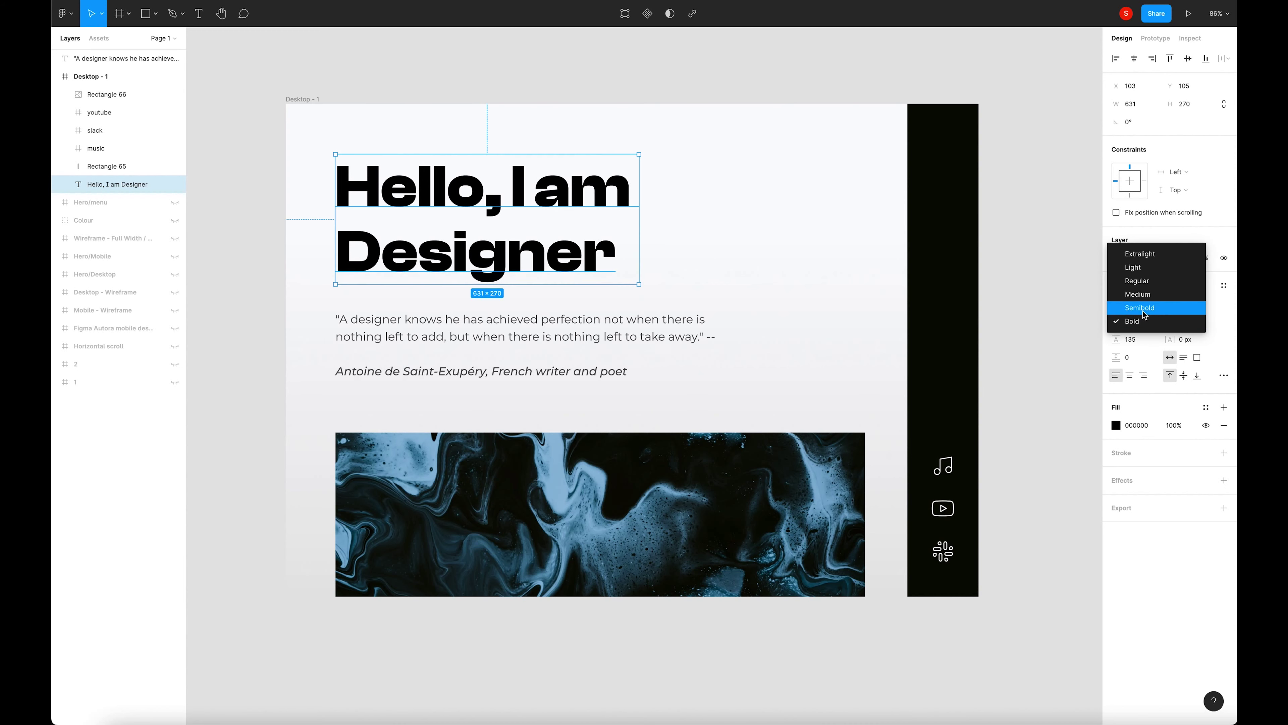
{"action": "left_click", "coordinate": [1139, 308]}
{"action": "left_click", "coordinate": [753, 259]}
Change the font of the quote paragraph below the heading to Clash Display.
{"action": "left_click", "coordinate": [614, 329]}
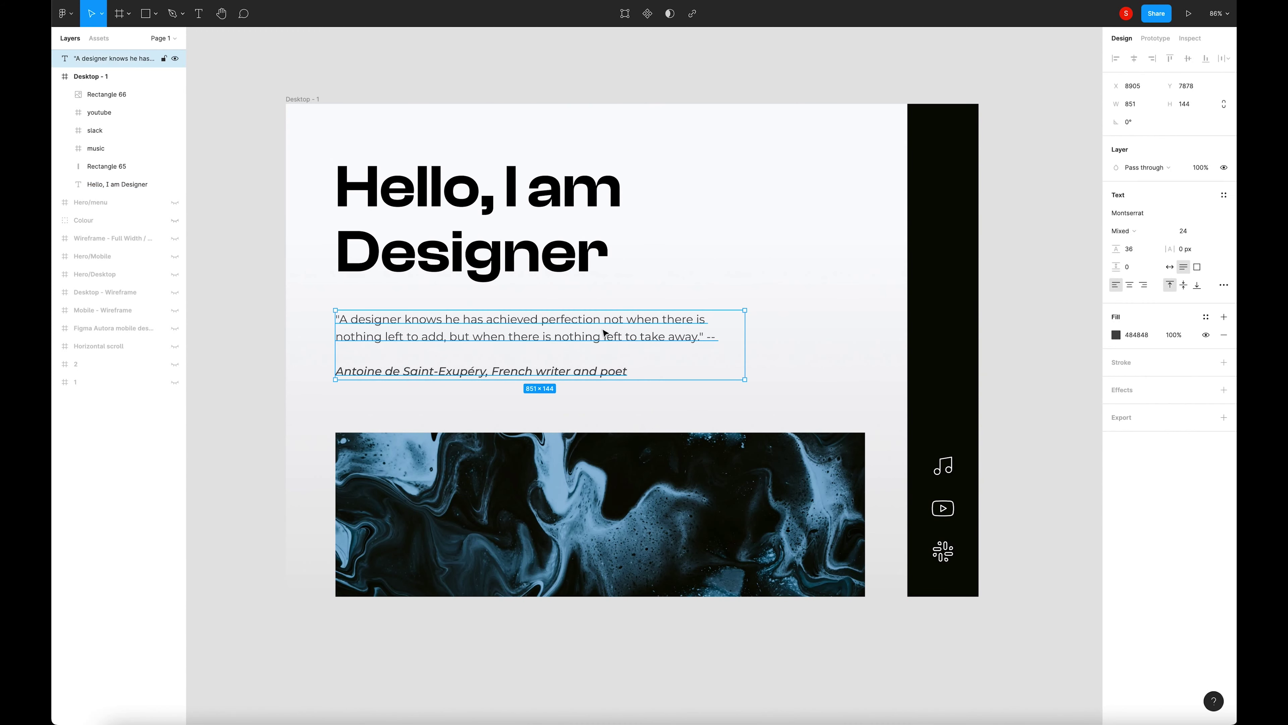
{"action": "left_click", "coordinate": [1136, 220]}
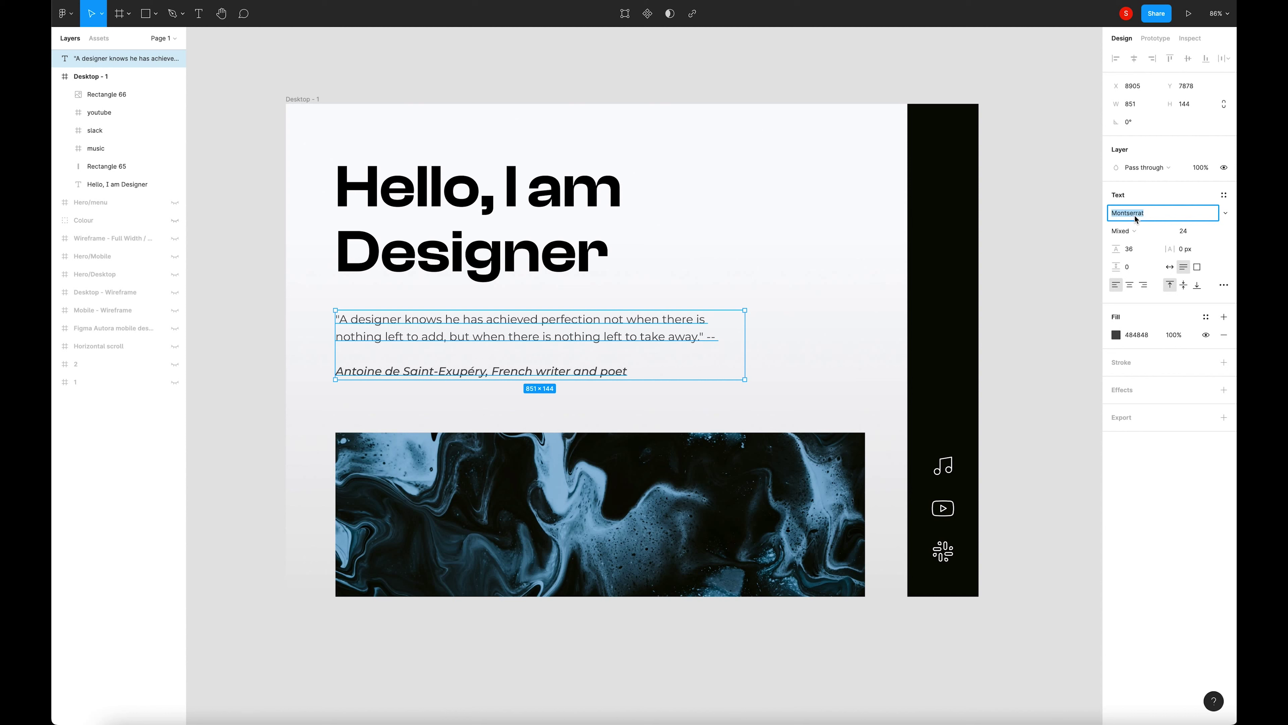
{"action": "type", "text": "Clash Display"}
{"action": "key", "text": "Return"}
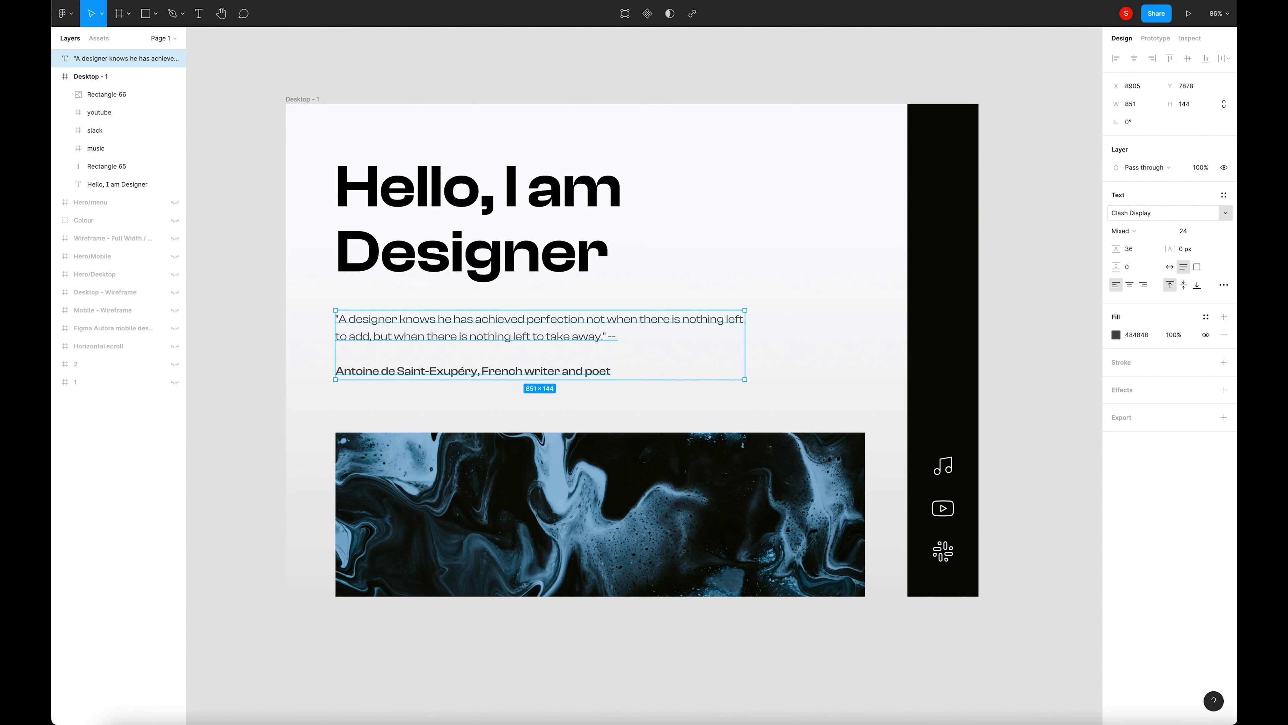
Try the Light weight on the whole quote paragraph and settle on Regular.
{"action": "left_click", "coordinate": [1127, 231]}
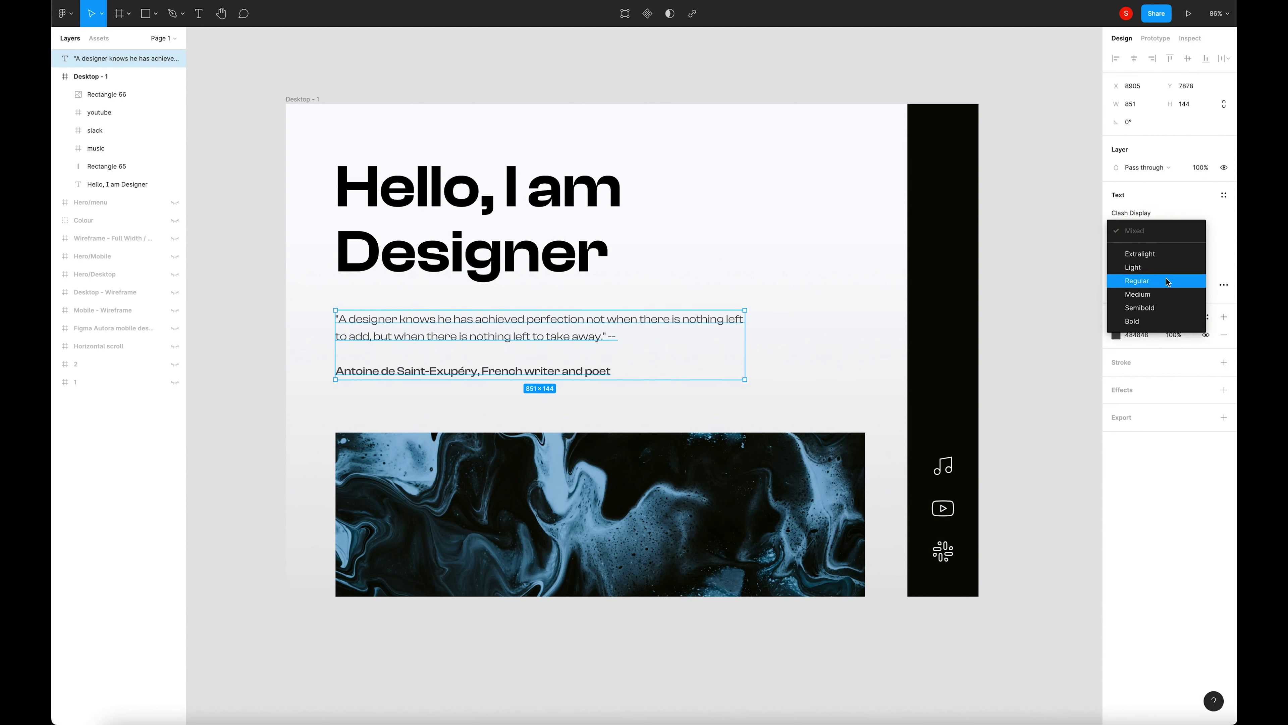
{"action": "left_click", "coordinate": [1159, 268]}
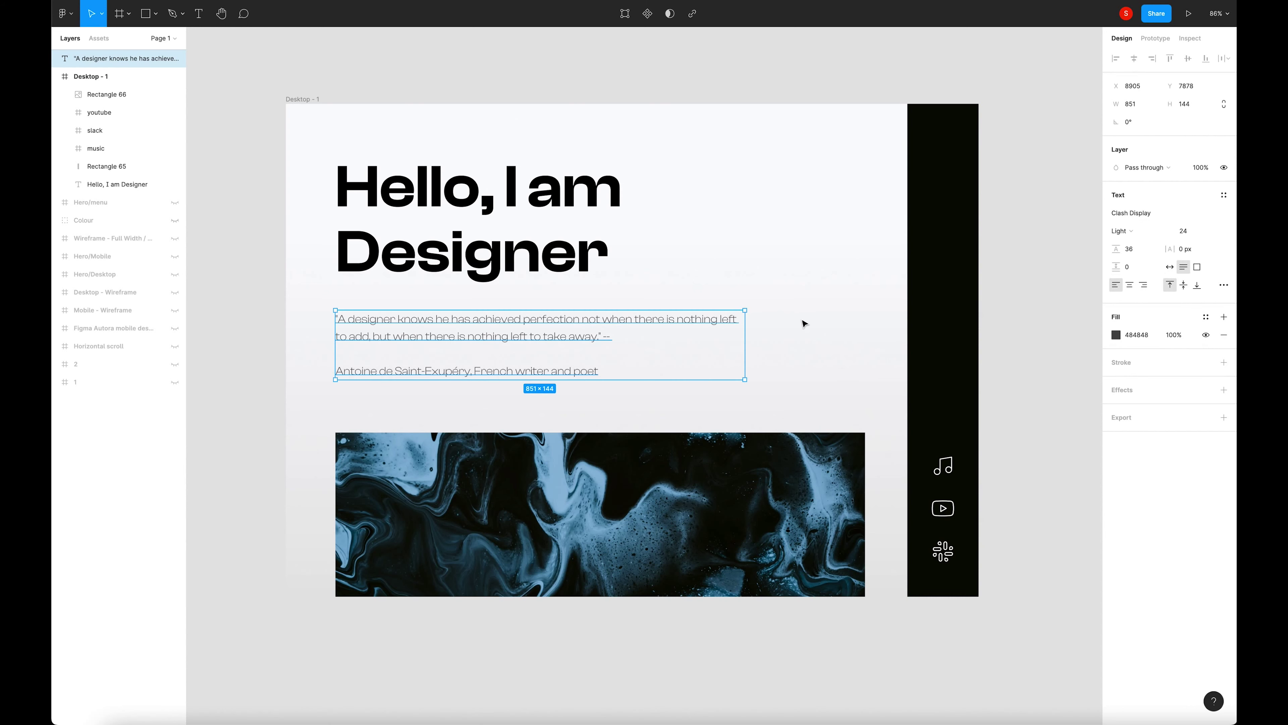
{"action": "left_click", "coordinate": [1126, 232]}
{"action": "left_click", "coordinate": [1131, 248]}
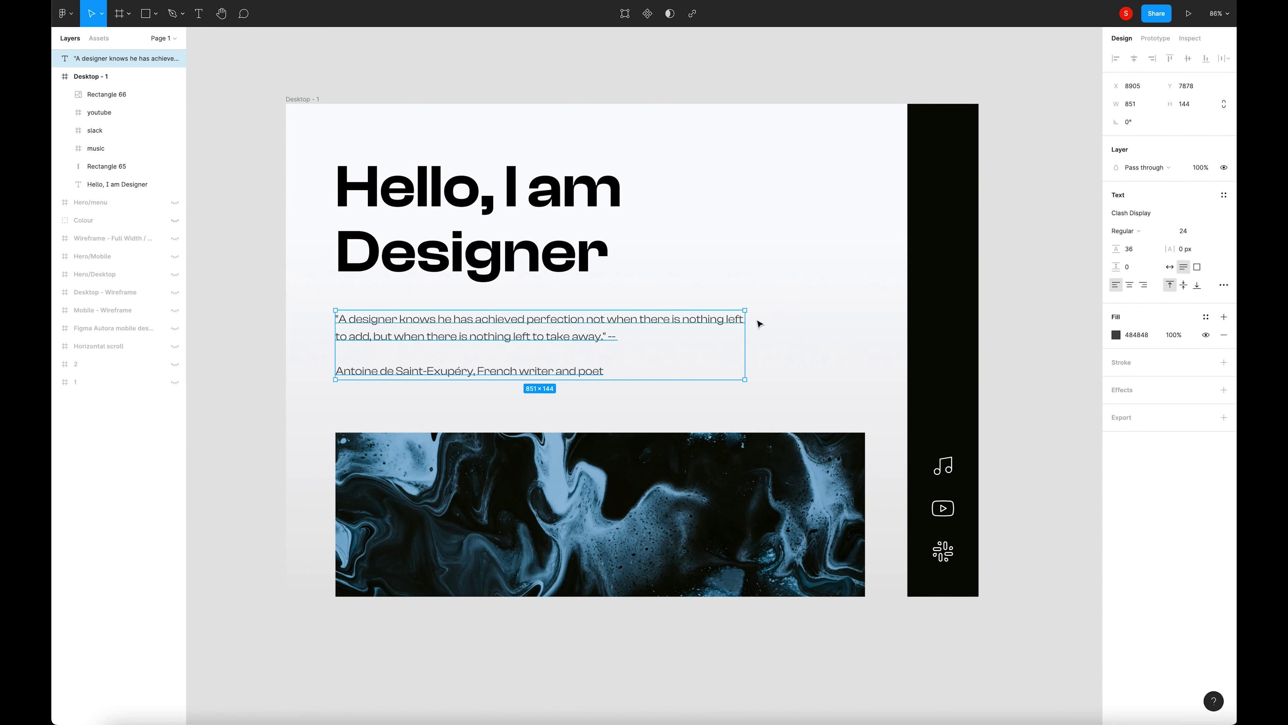
Set the quote paragraph's font size to 30 and deselect it.
{"action": "left_click", "coordinate": [1194, 234]}
{"action": "type", "text": "30"}
{"action": "key", "text": "Return"}
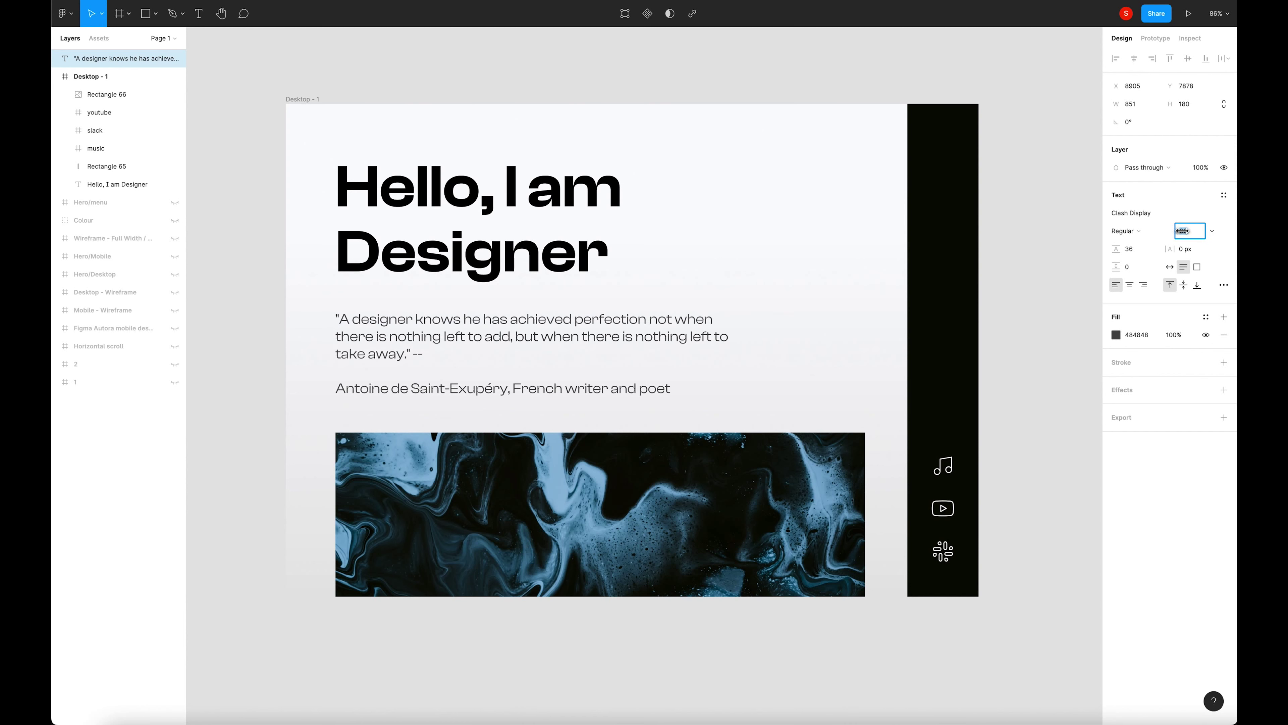
{"action": "key", "text": "Escape"}
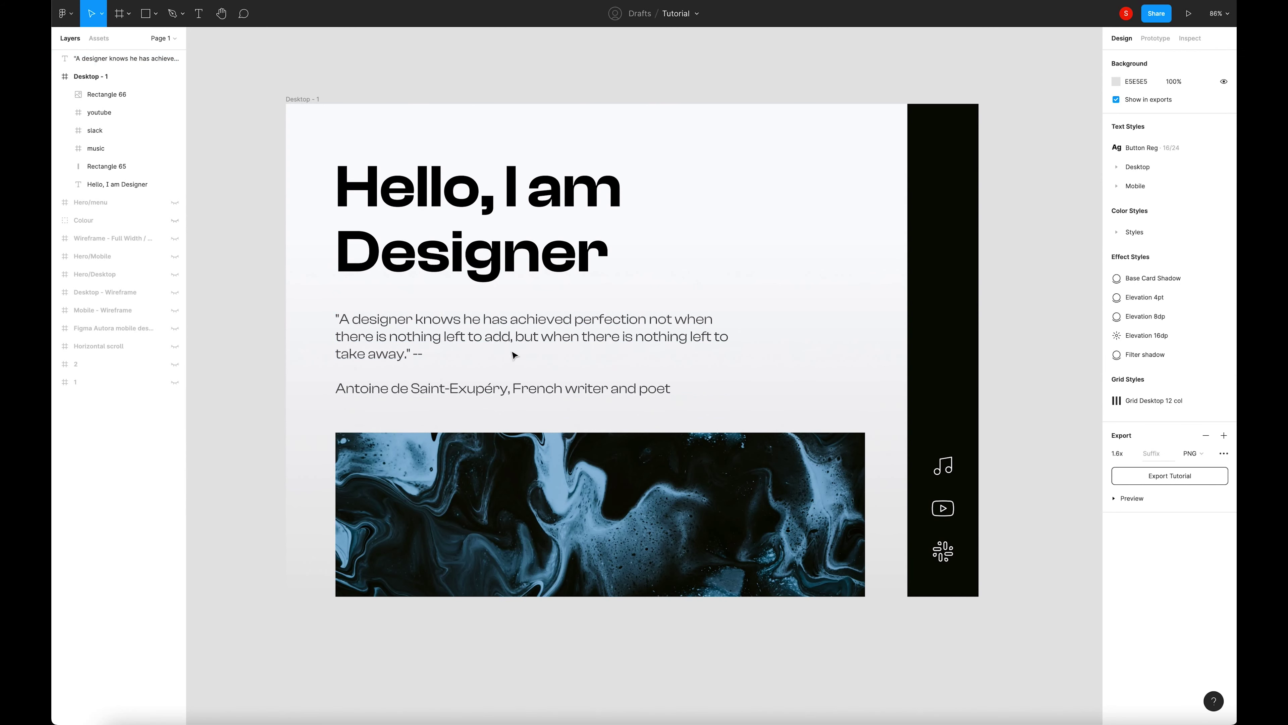
Set the quote paragraph's line height to 1.5 times its font size (30*1.5), giving 45.
{"action": "left_click", "coordinate": [489, 349]}
{"action": "left_click", "coordinate": [1143, 250]}
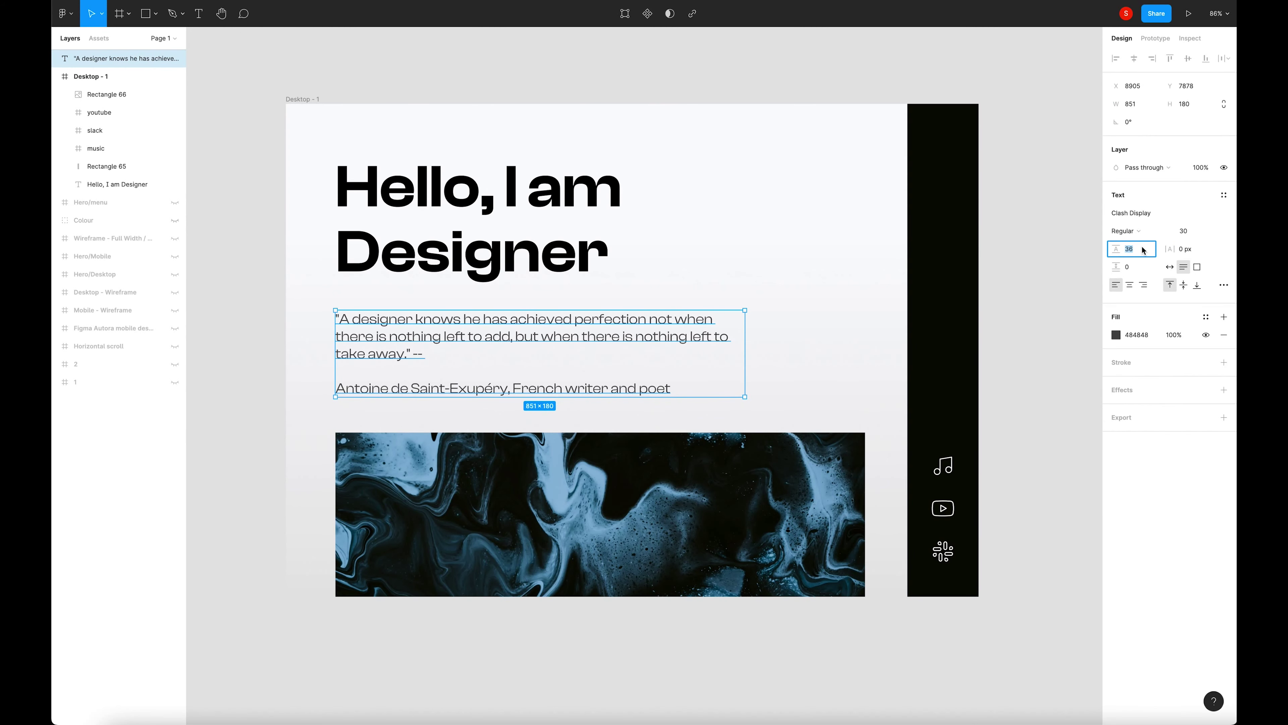
{"action": "type", "text": "30"}
{"action": "type", "text": "0"}
{"action": "type", "text": "*1"}
{"action": "type", "text": ".5"}
{"action": "key", "text": "Return"}
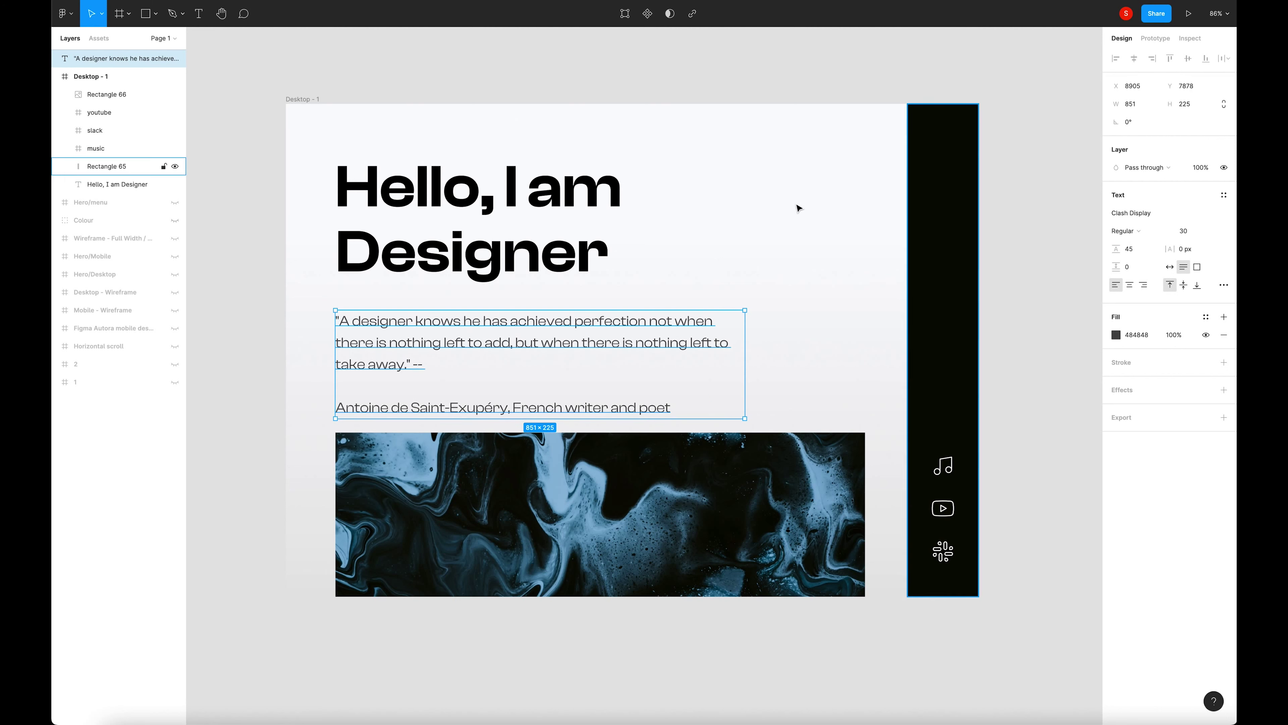
Move the heading and the quote paragraph up together by about 41 px, away from the image.
{"action": "key", "text": "Escape"}
{"action": "left_click", "coordinate": [494, 251]}
{"action": "left_click", "coordinate": [507, 325], "text": "shift"}
{"action": "left_click_drag", "start_coordinate": [507, 325], "coordinate": [507, 305]}
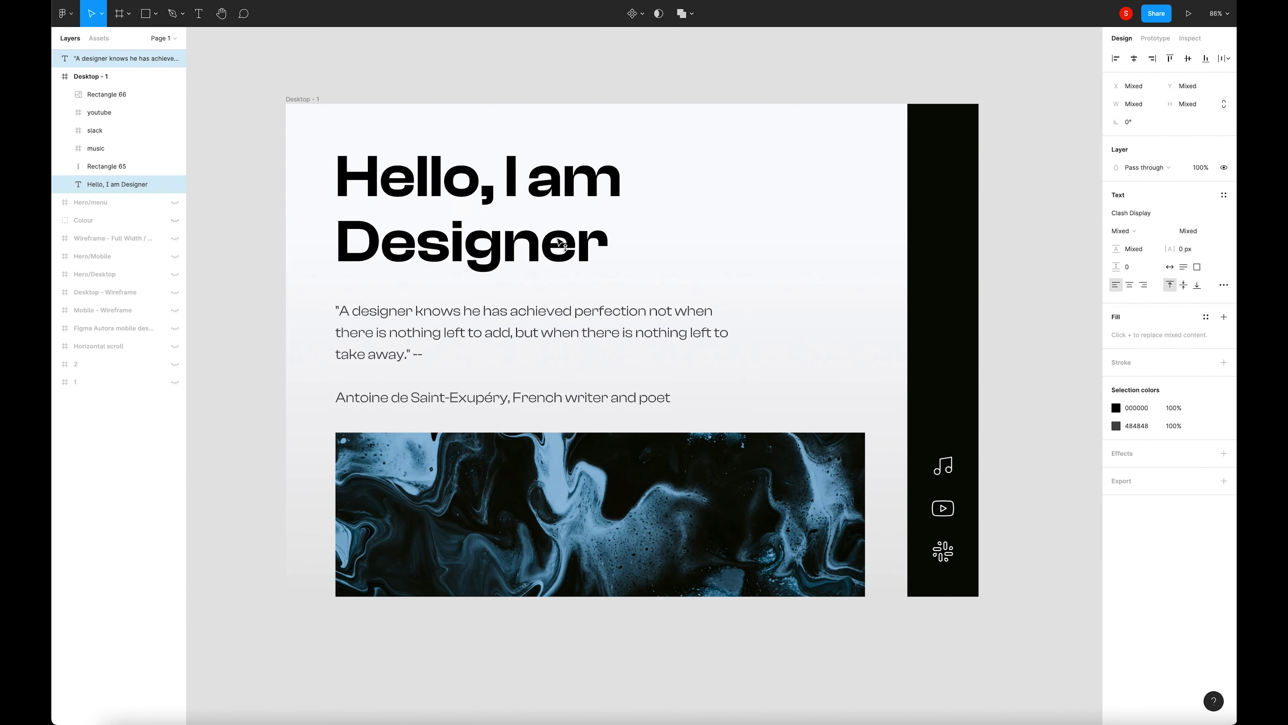
Set only the attribution line "Antoine de Saint-Exupéry, French writer and poet" to the Medium weight.
{"action": "left_click", "coordinate": [489, 409]}
{"action": "double_click", "coordinate": [689, 388]}
{"action": "left_click", "coordinate": [690, 388]}
{"action": "left_click_drag", "start_coordinate": [690, 388], "coordinate": [272, 375]}
{"action": "left_click", "coordinate": [672, 388]}
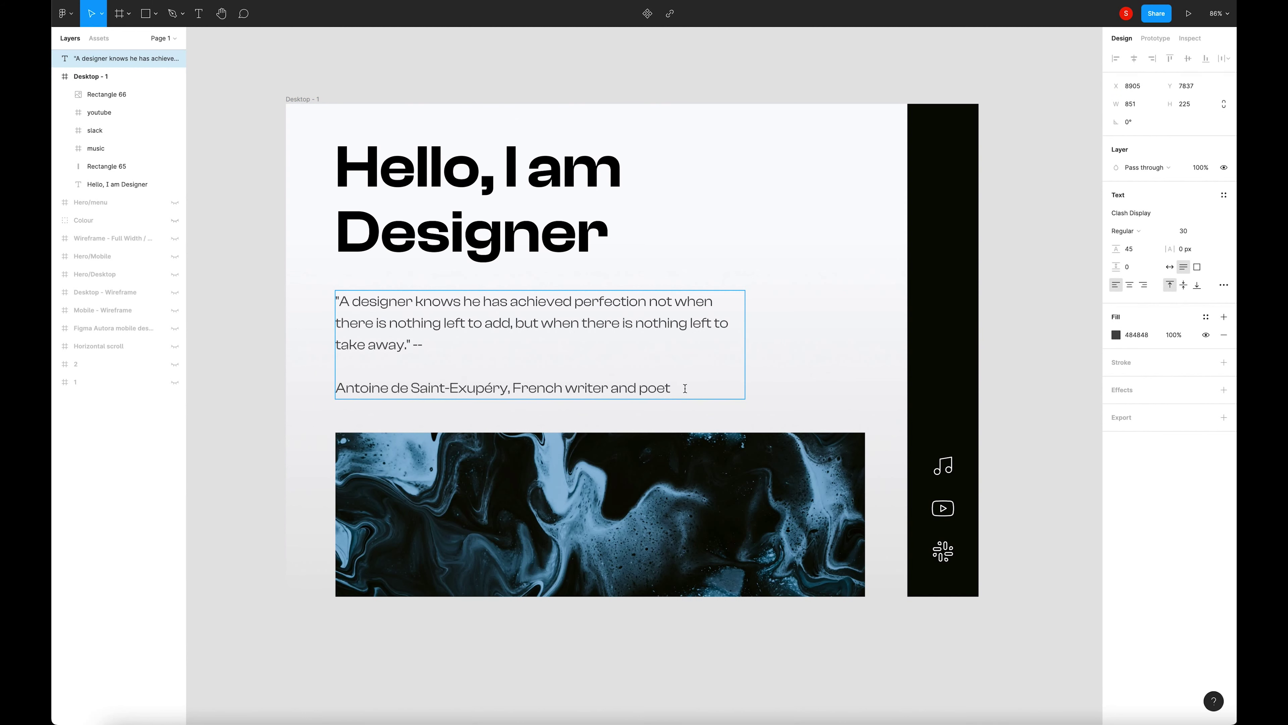
{"action": "left_click_drag", "start_coordinate": [672, 388], "coordinate": [302, 386]}
{"action": "left_click", "coordinate": [1152, 232]}
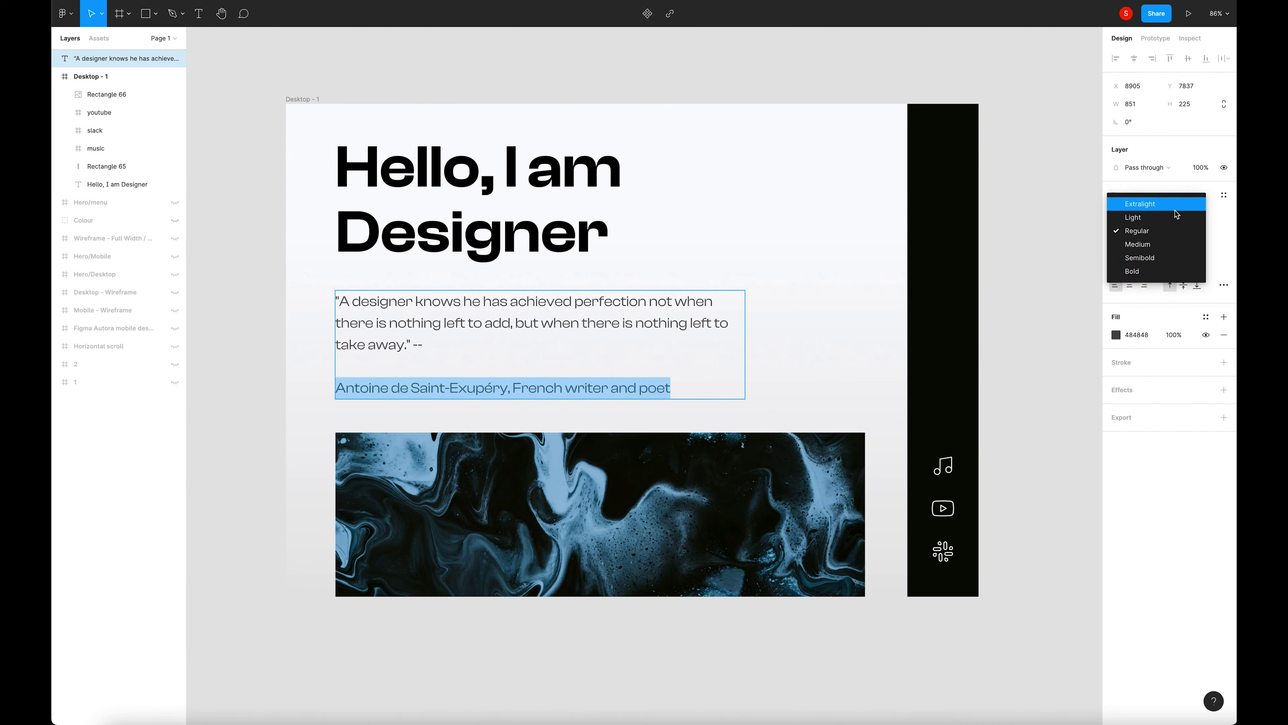
{"action": "left_click", "coordinate": [1153, 244]}
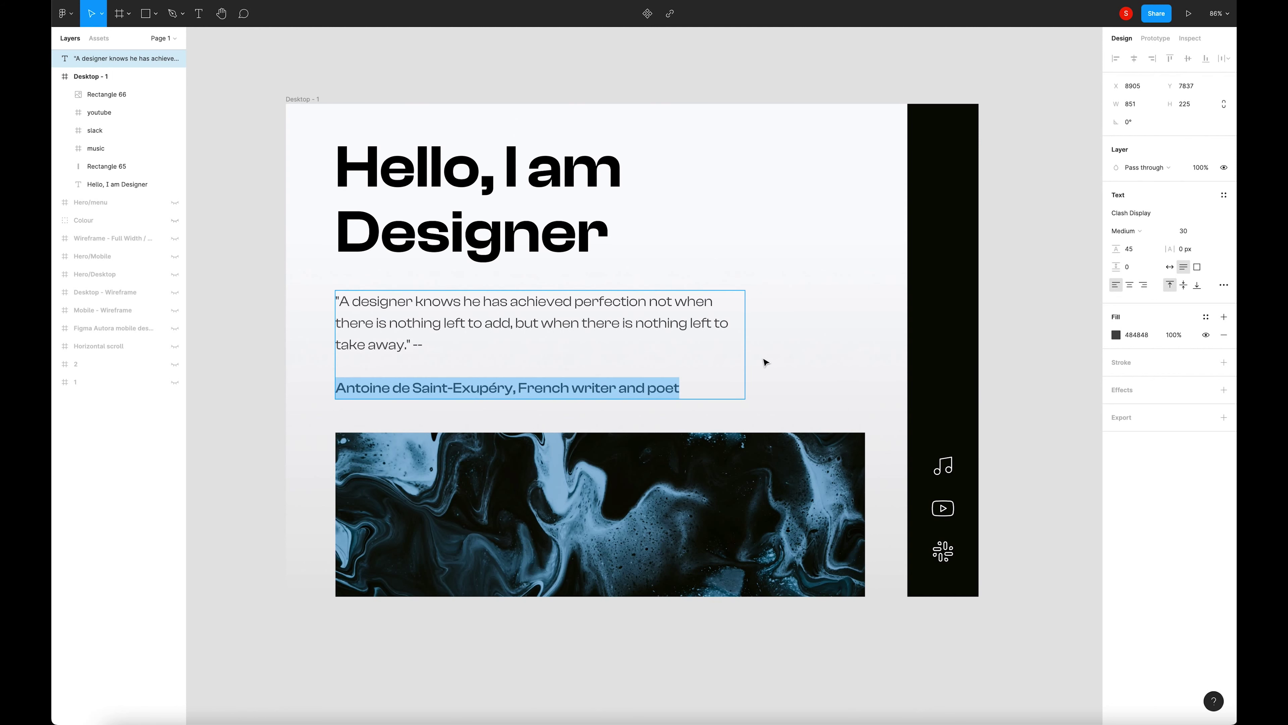
{"action": "key", "text": "Escape"}
{"action": "left_click", "coordinate": [843, 350]}
Recolour the three quote lines above the attribution to the lighter grey 6B6B6B.
{"action": "left_click", "coordinate": [624, 326]}
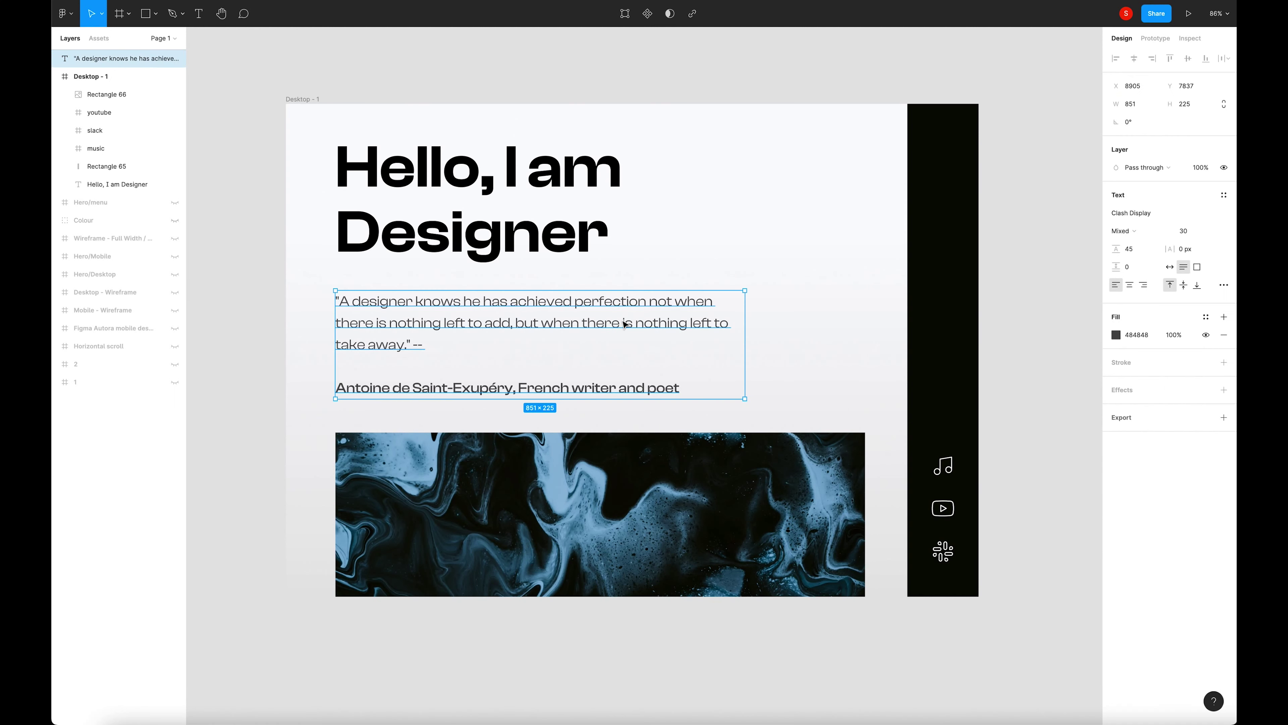
{"action": "key", "text": "Return"}
{"action": "left_click_drag", "start_coordinate": [546, 343], "coordinate": [288, 300]}
{"action": "left_click_drag", "start_coordinate": [975, 445], "coordinate": [960, 436]}
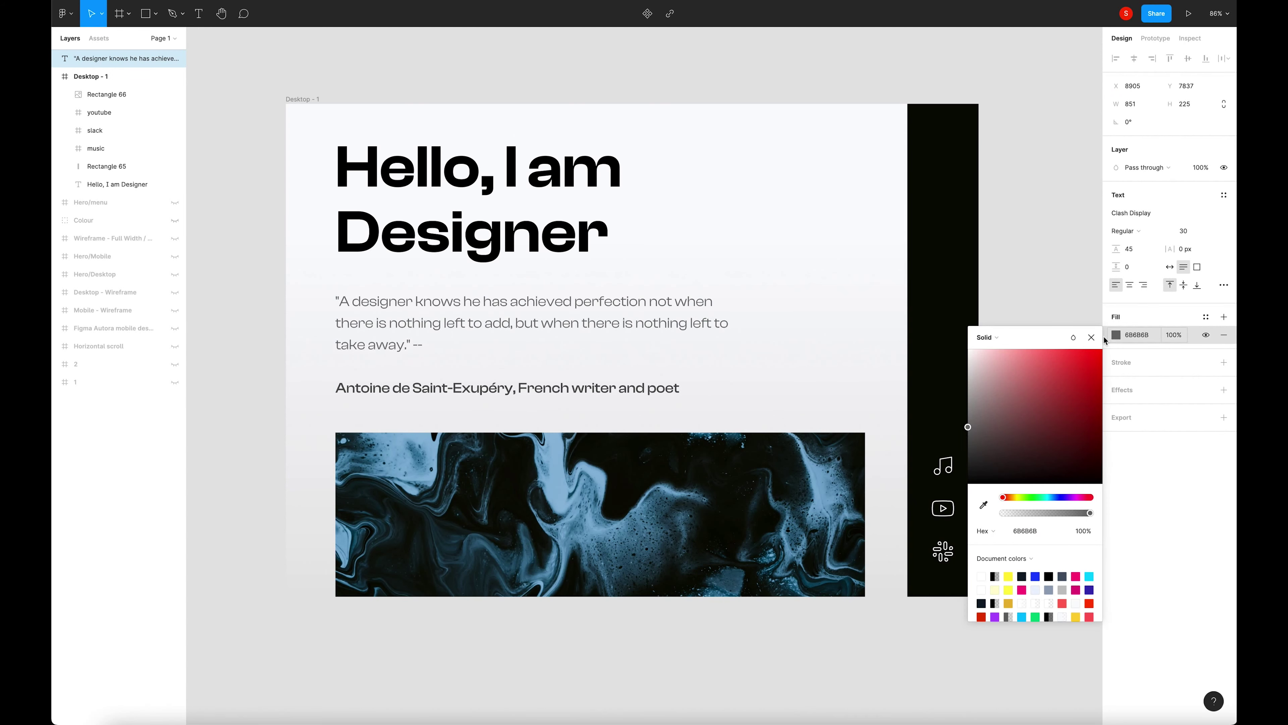
{"action": "left_click", "coordinate": [1091, 336]}
{"action": "left_click", "coordinate": [1059, 335]}
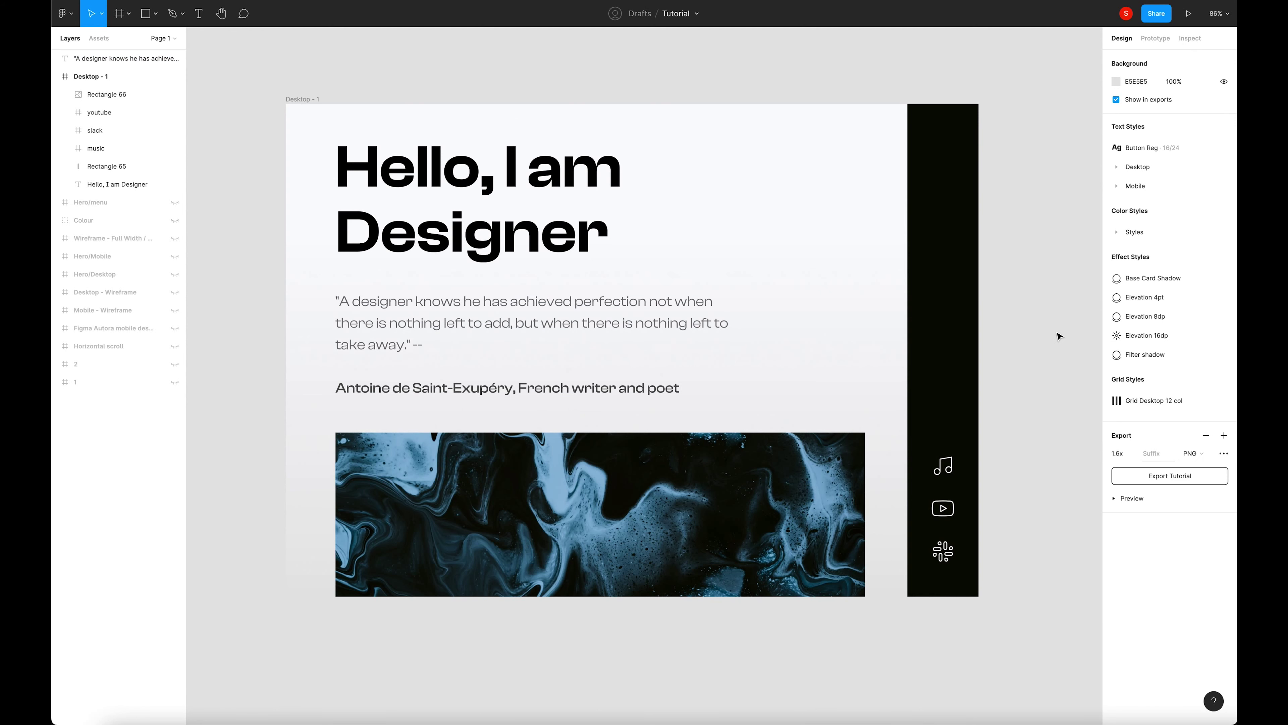
{"action": "left_click", "coordinate": [608, 345]}
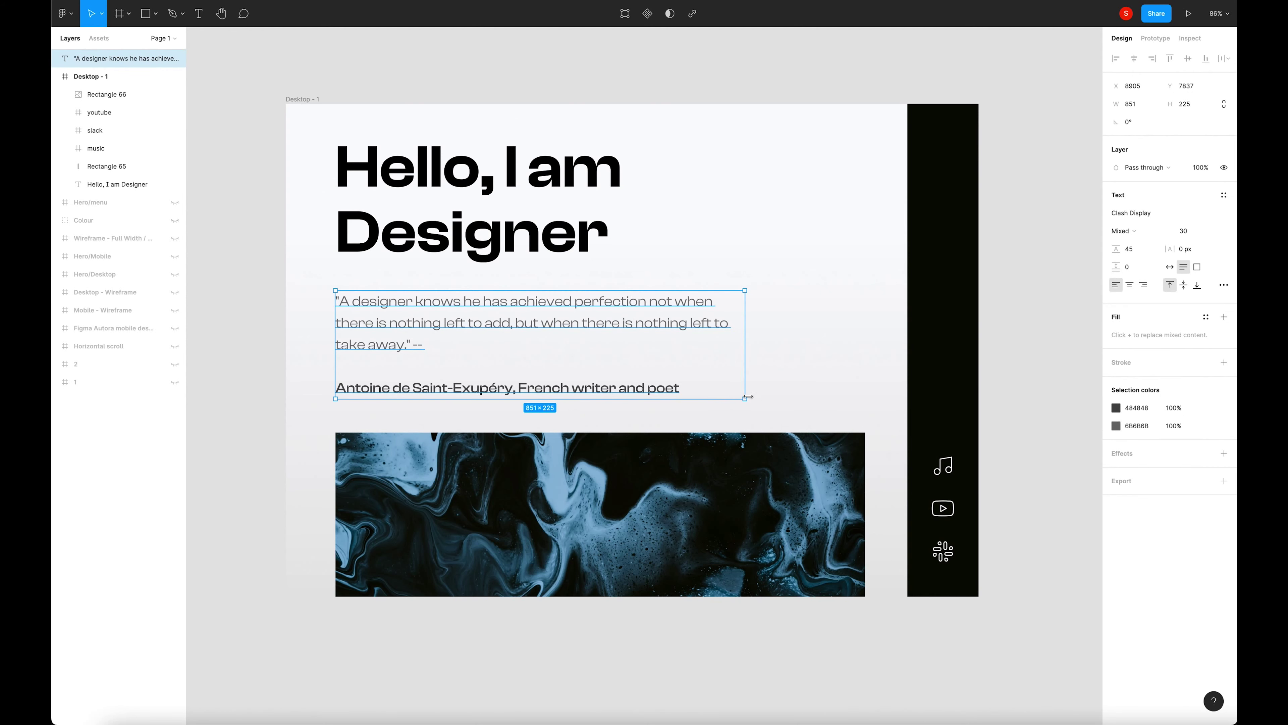
{"action": "left_click", "coordinate": [1035, 268]}
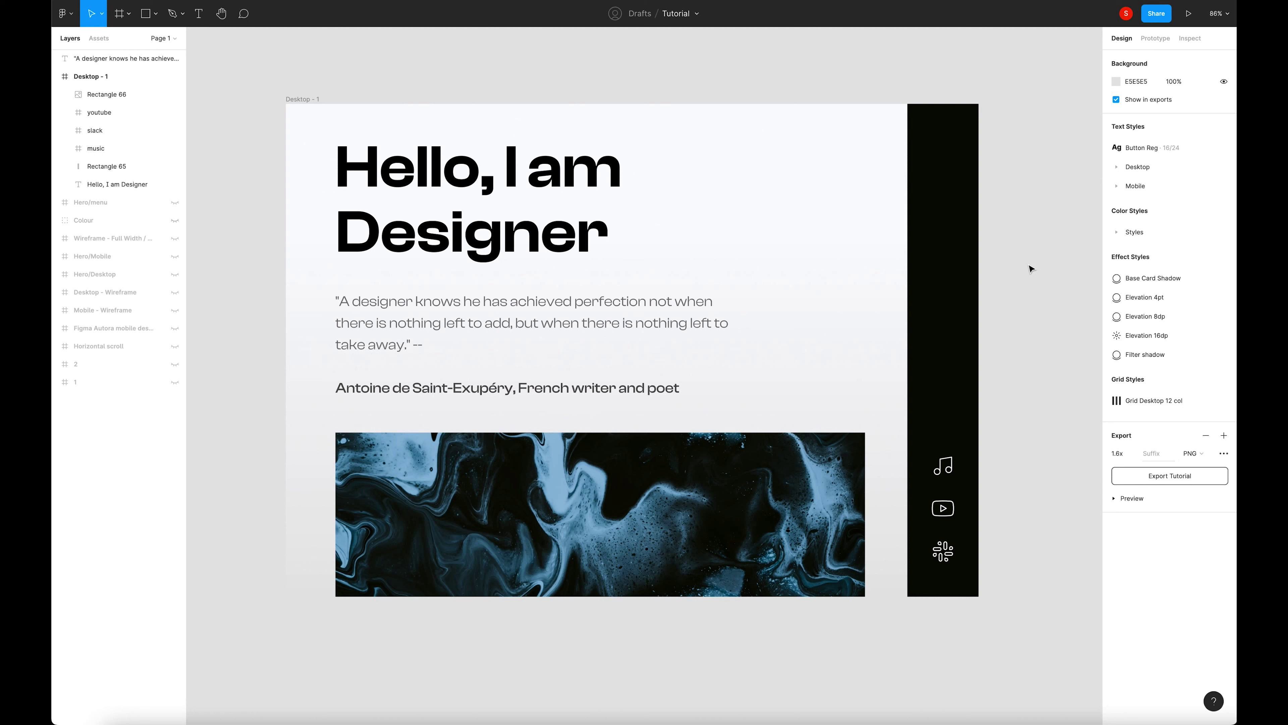